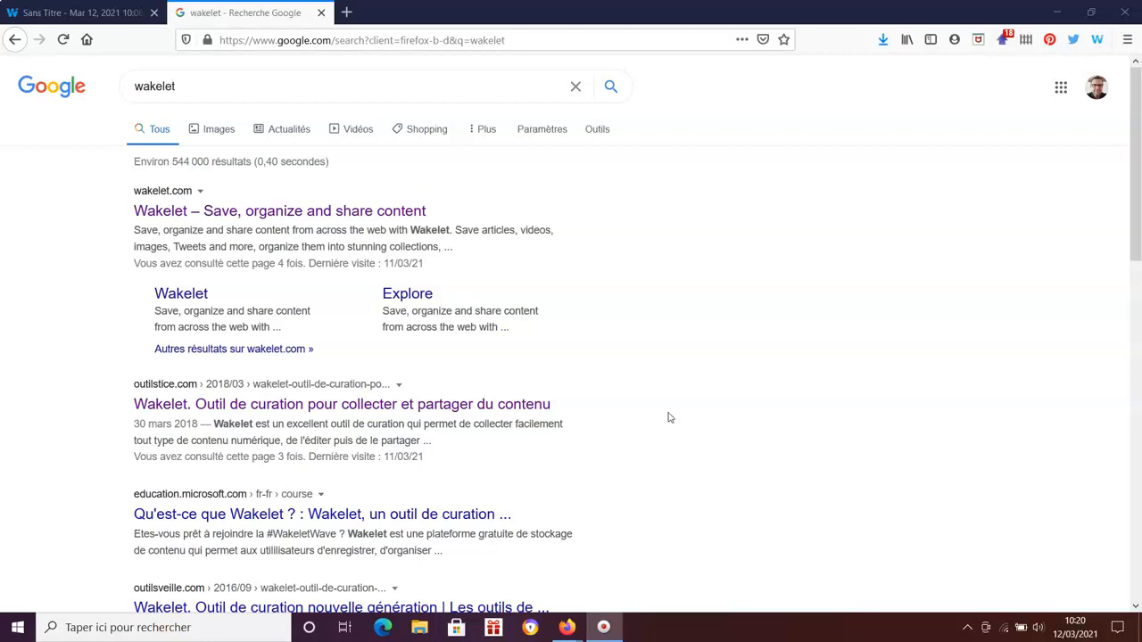
Open the Wakelet website from the search results and sign out of the current account.
click(309, 208)
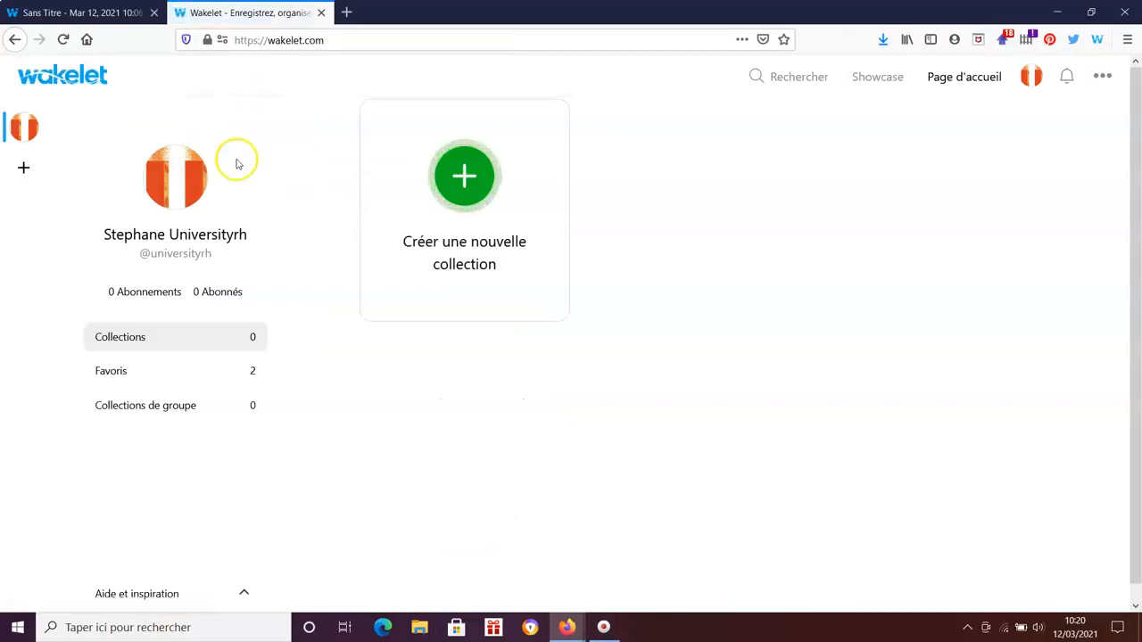
click(1102, 77)
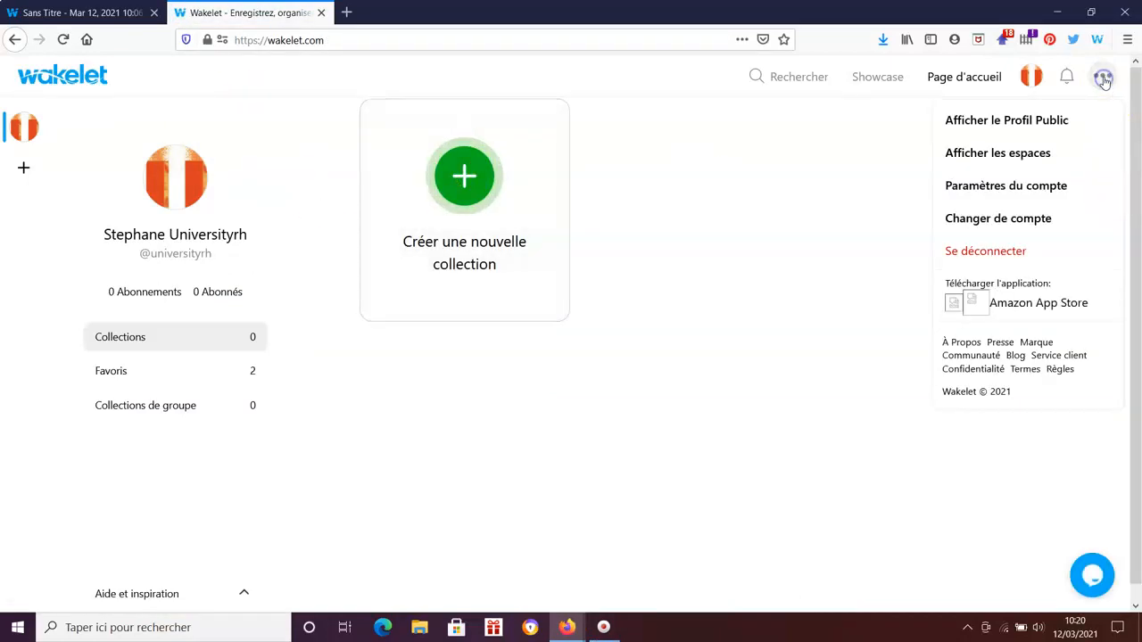
click(1008, 255)
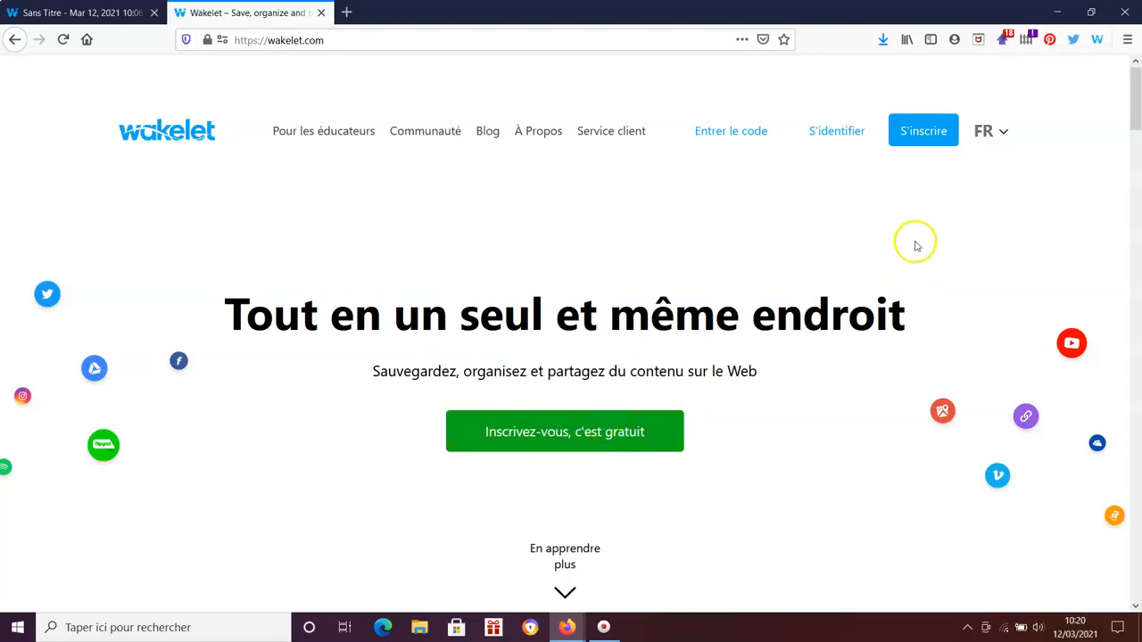
Sign in to Wakelet with the Google account.
click(835, 131)
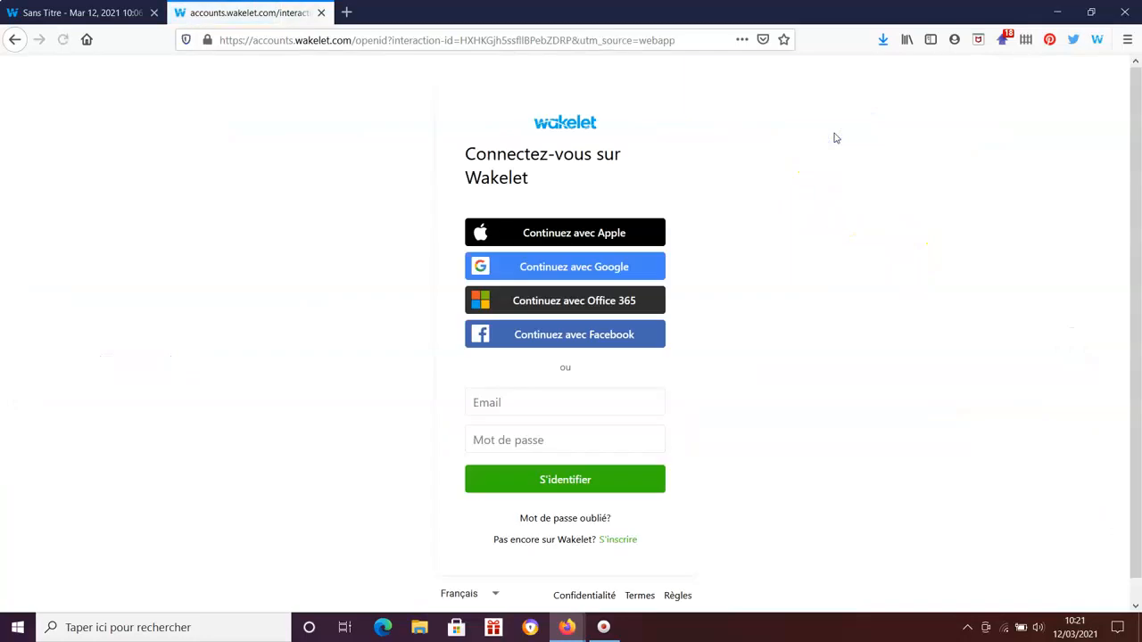
click(601, 271)
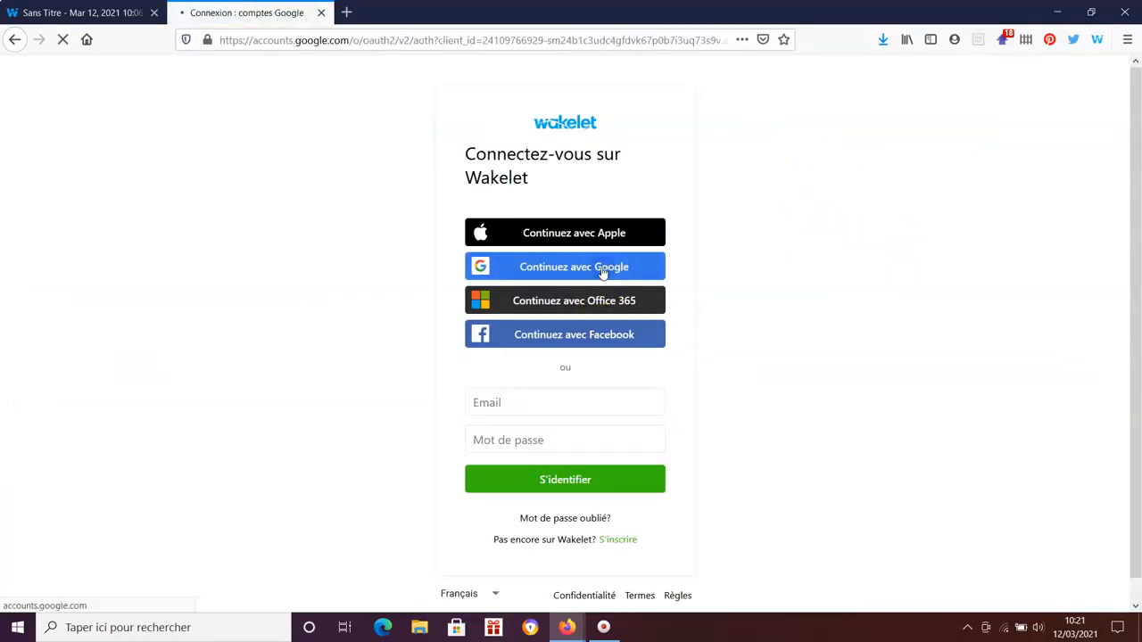
click(637, 273)
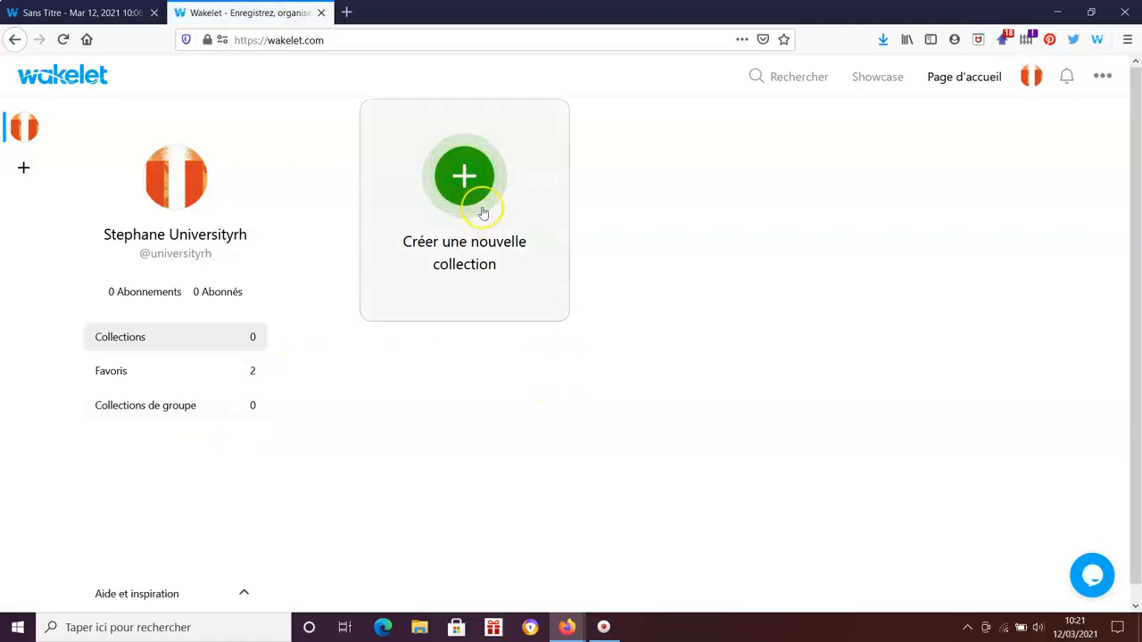
Create a new collection titled "Faire le point sur les outils de vidéo animées".
click(462, 175)
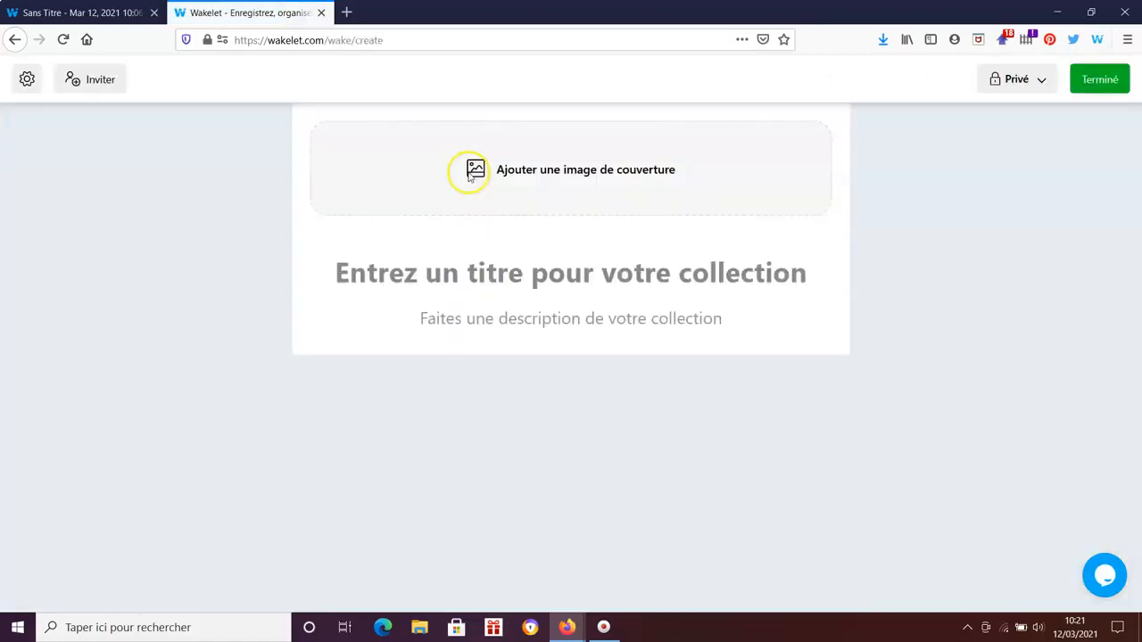
click(591, 275)
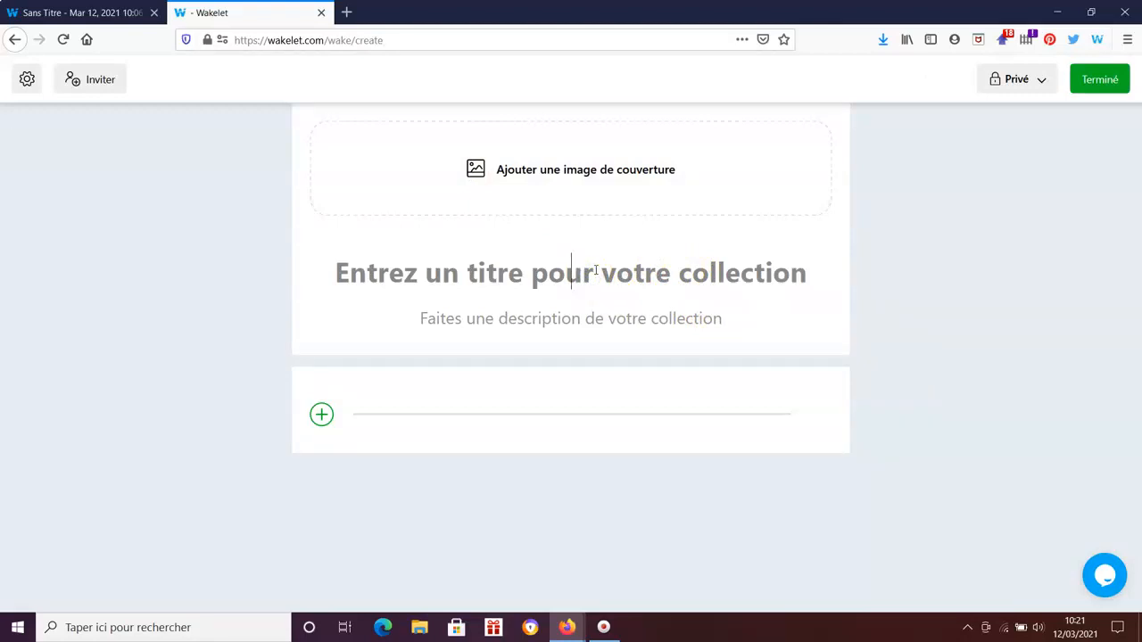
text(Faire ke)
key(BackSpace)
key(BackSpace)
key(BackSpace)
text(le poi)
key(BackSpace)
key(BackSpace)
text(point sur les outils de vidéo animées)
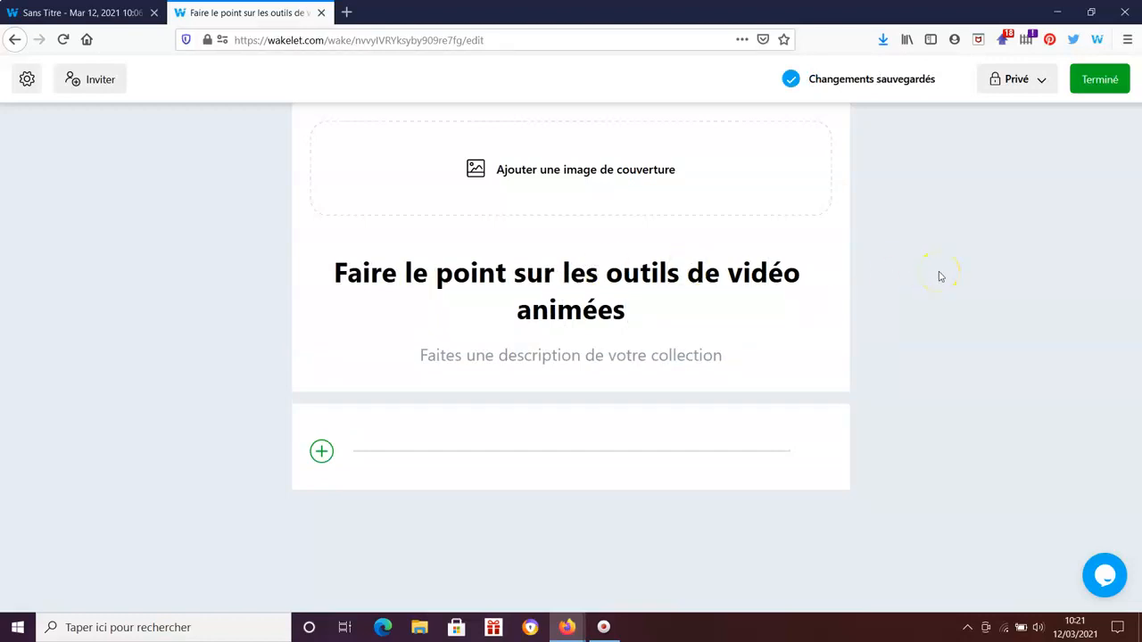
click(915, 294)
click(602, 171)
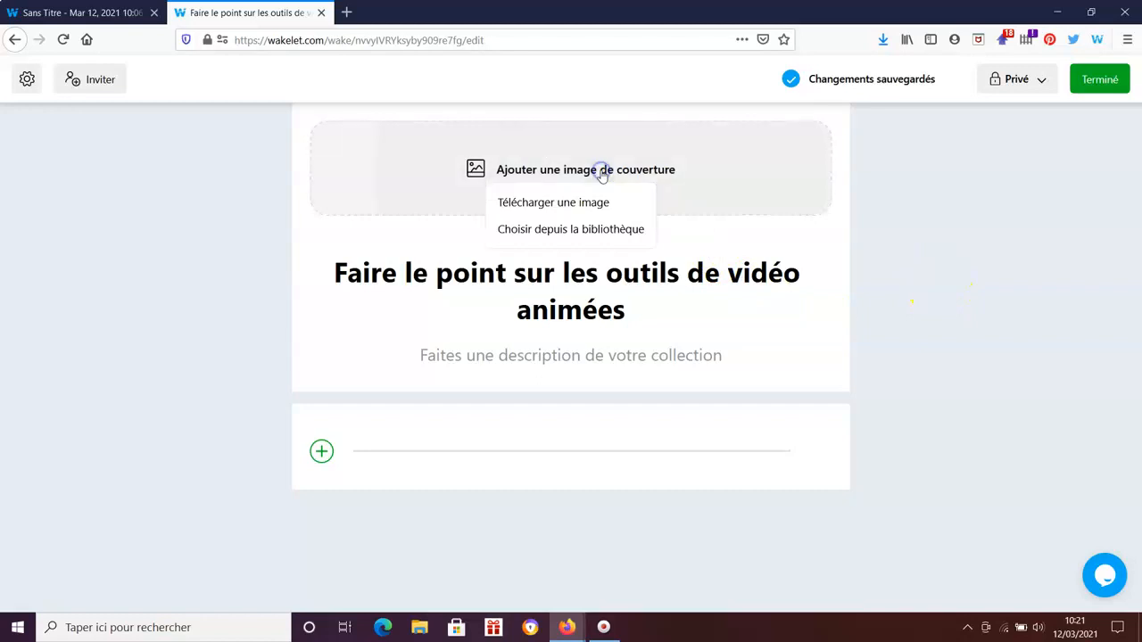
click(592, 203)
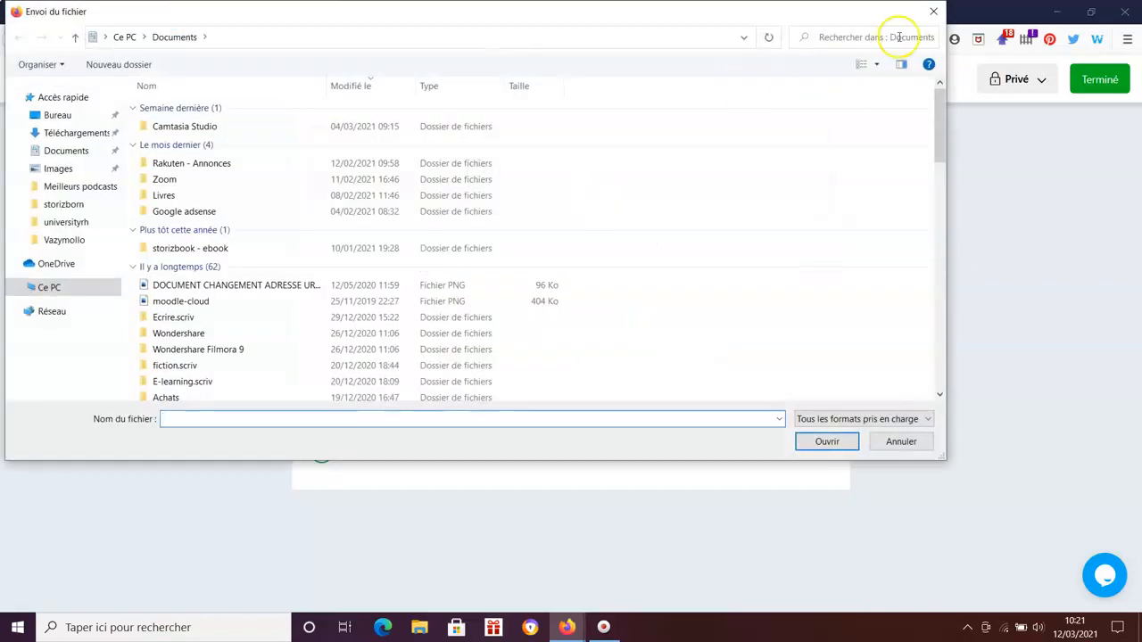
click(934, 12)
Set the first Unsplash library photo, showing dried grass plumes, as the collection's cover image.
click(599, 168)
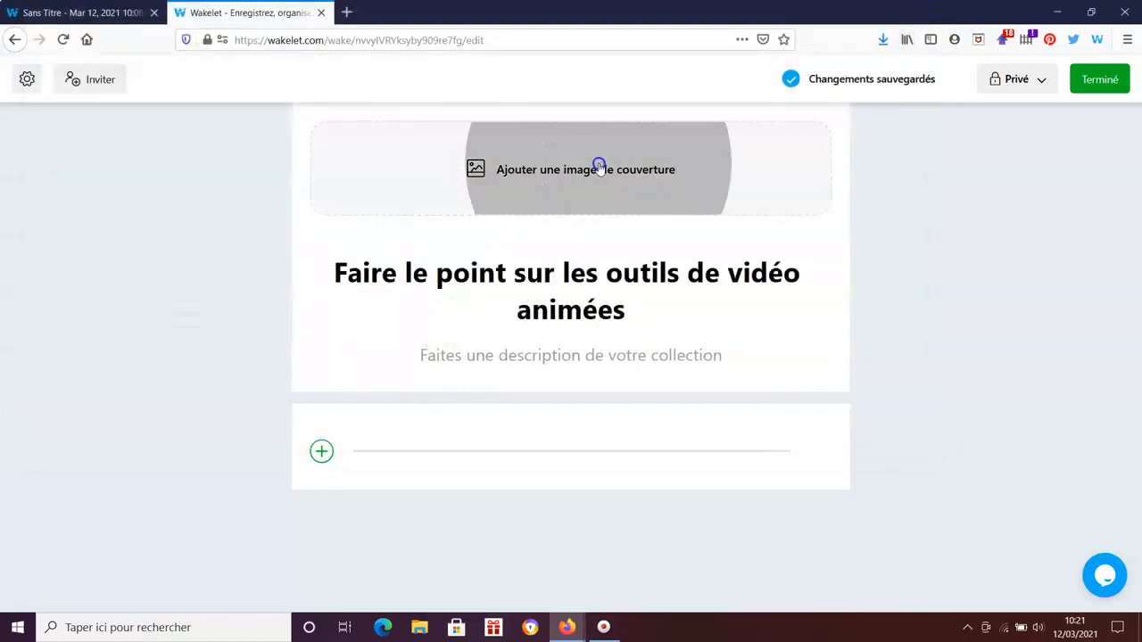
click(595, 227)
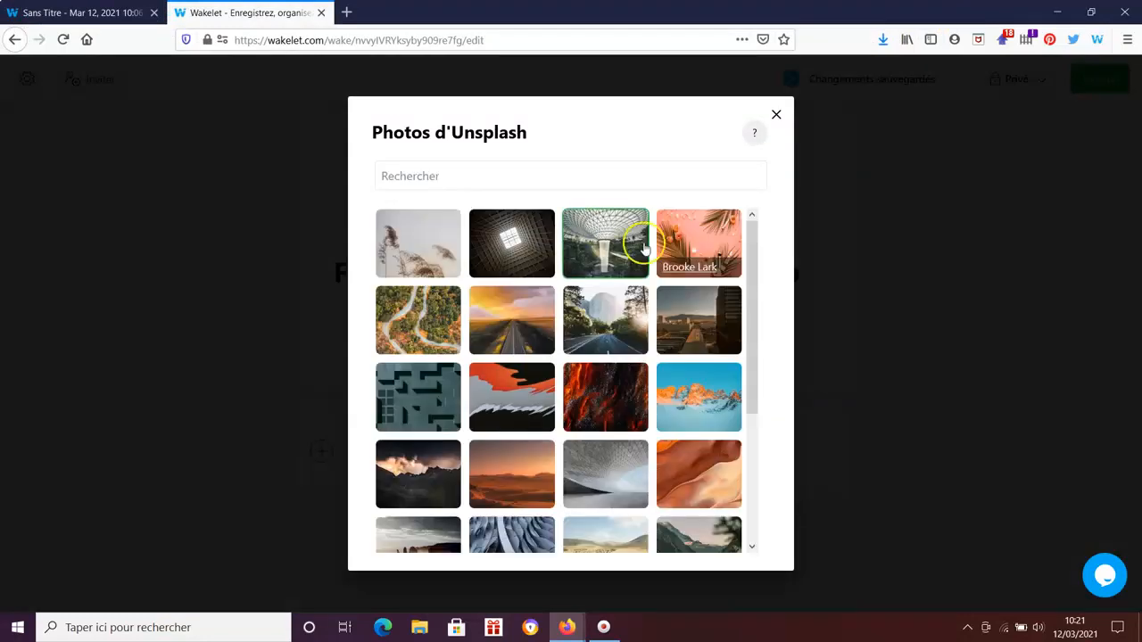
click(412, 255)
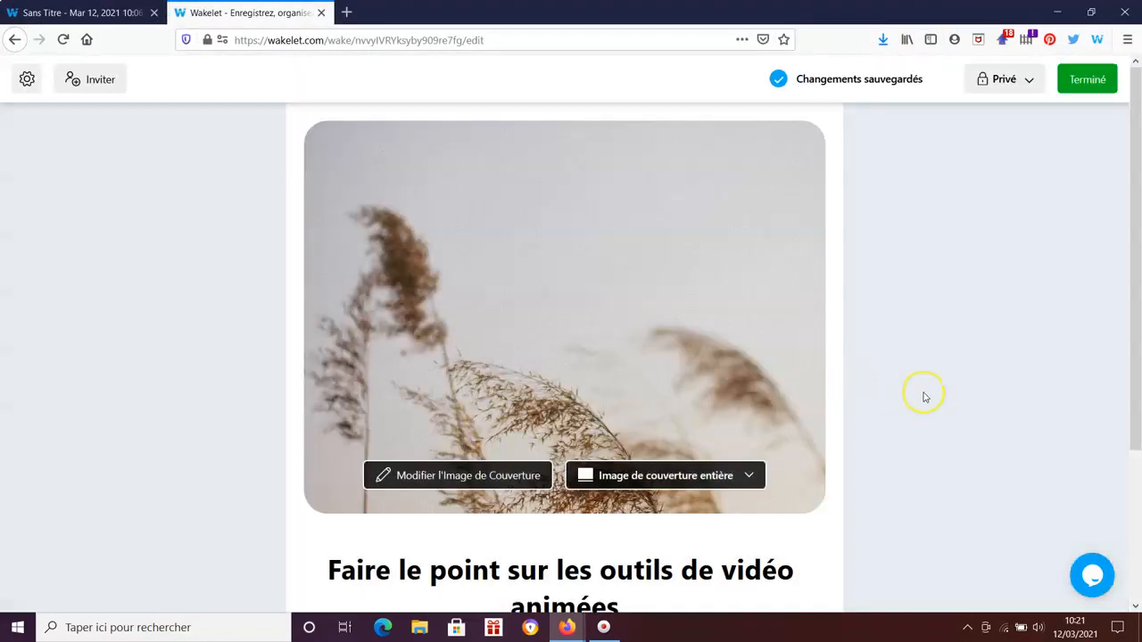
Enter "panorama des solutions de vidéos animées ..." as the collection's description.
scroll(925, 398, down, 5)
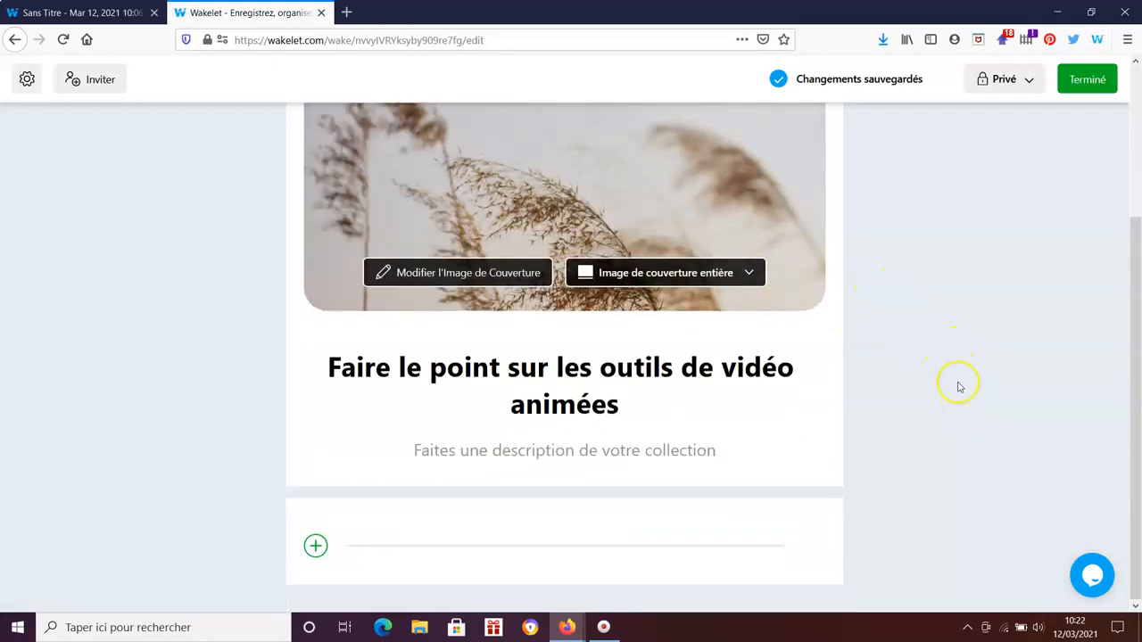
click(588, 451)
text(f)
key(BackSpace)
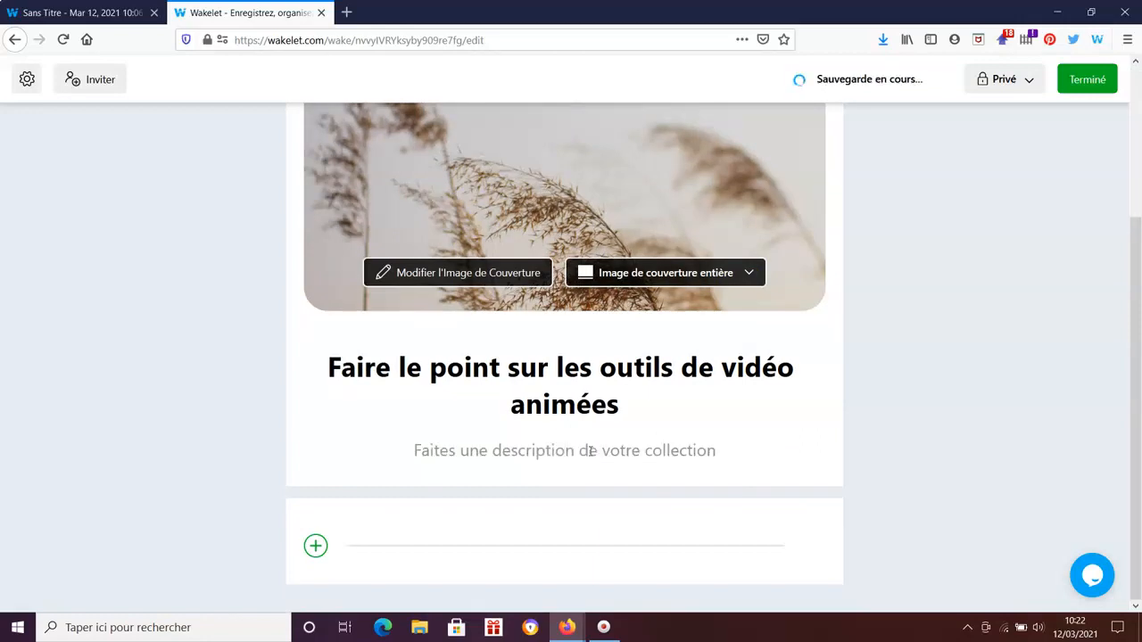
text(panorama des)
key(BackSpace)
text(es solto)
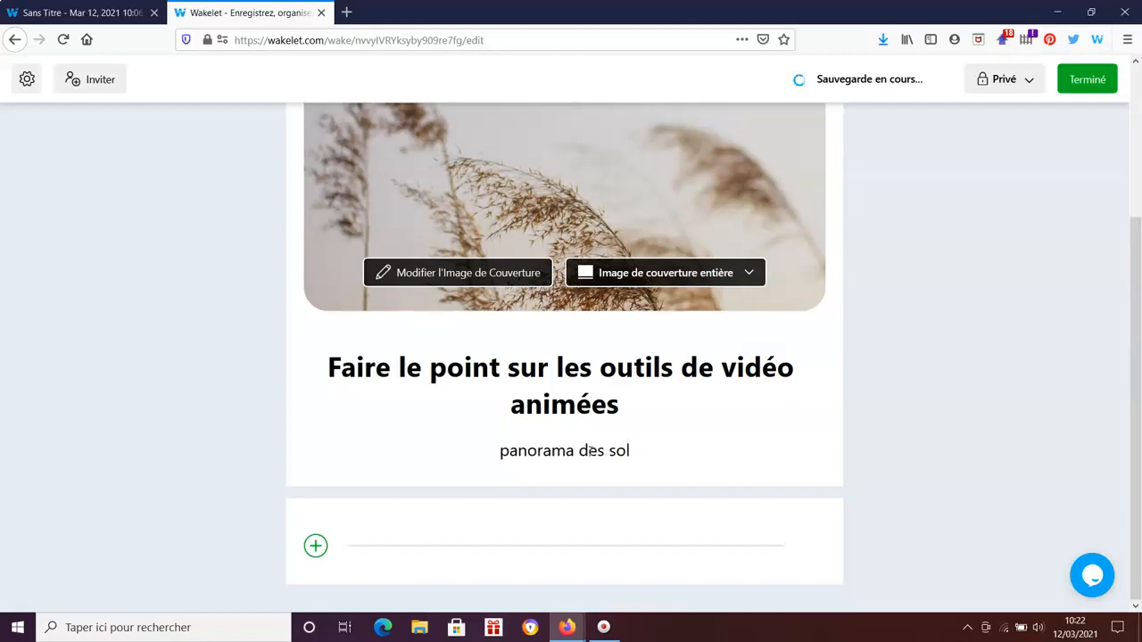
key(BackSpace)
key(BackSpace)
text(utio)
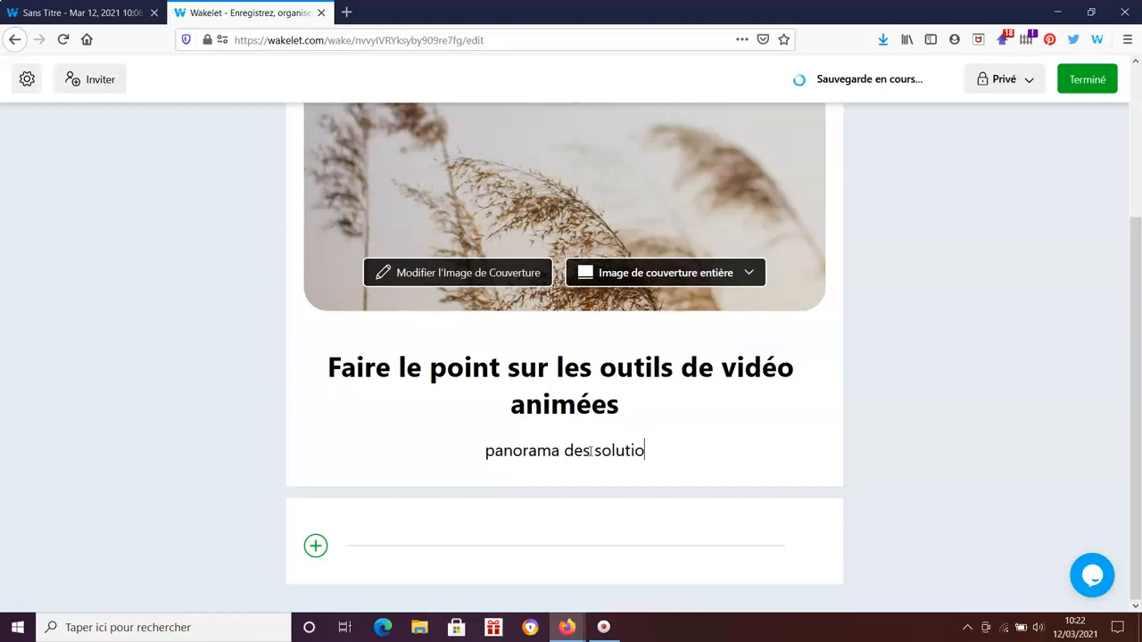
text(ns de vidé)
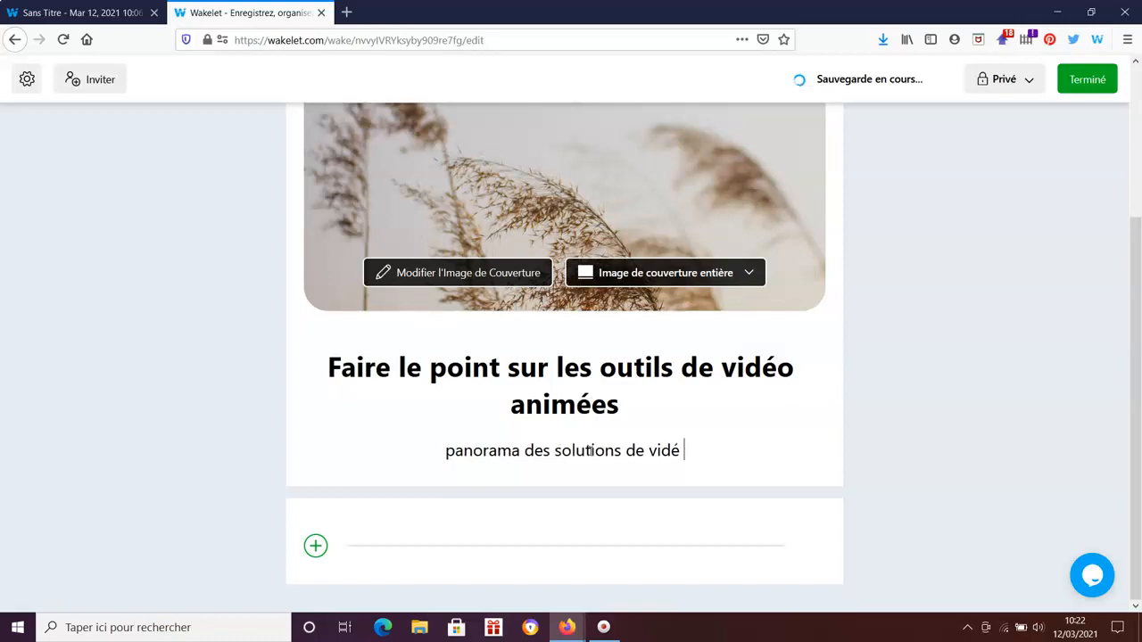
text(os animée)
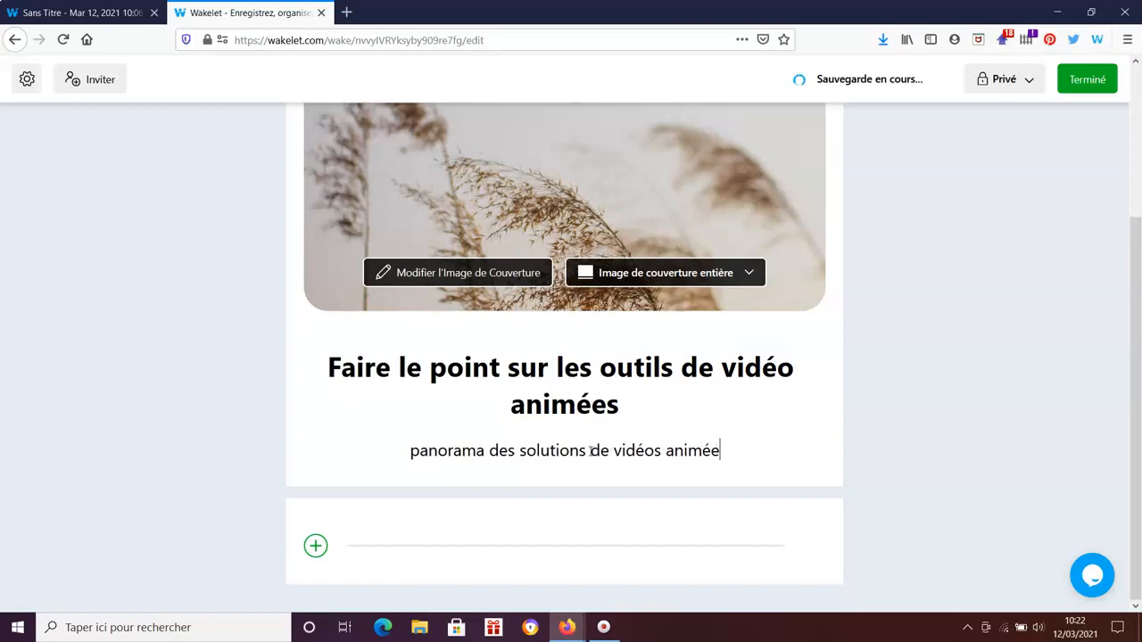
text(s ...)
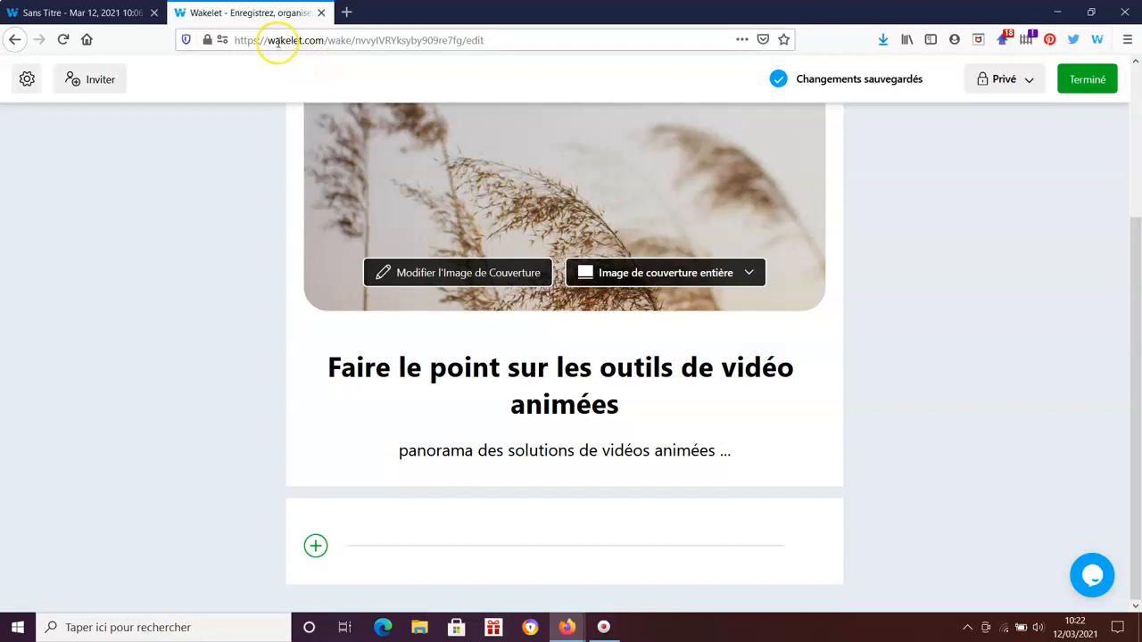
Set the collection's visibility to Public and finish editing it.
click(1029, 81)
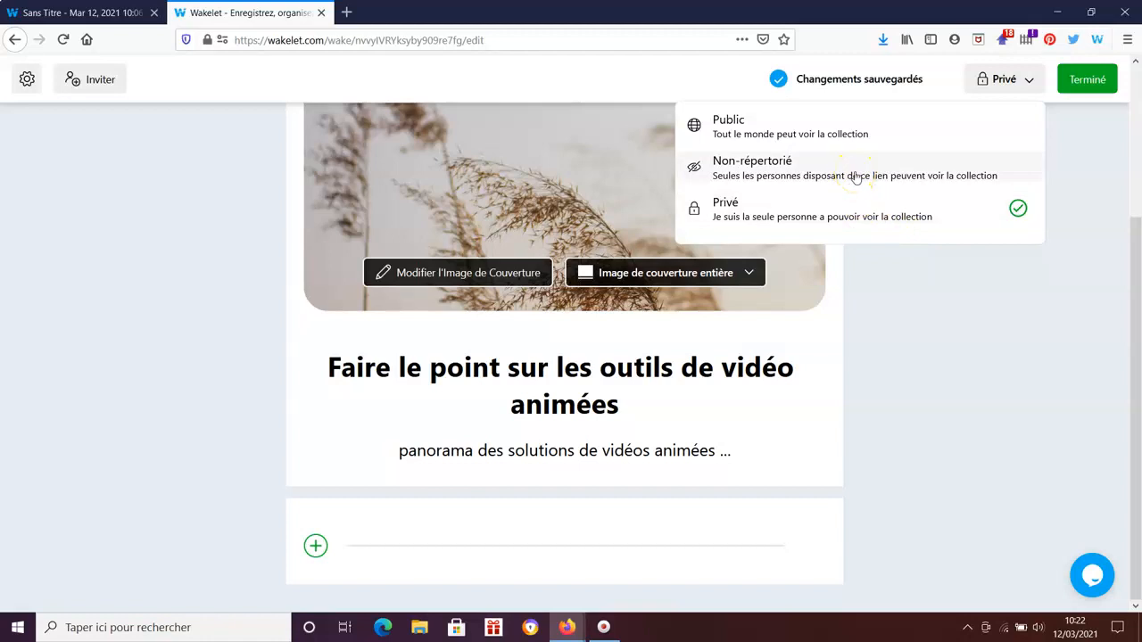
click(854, 220)
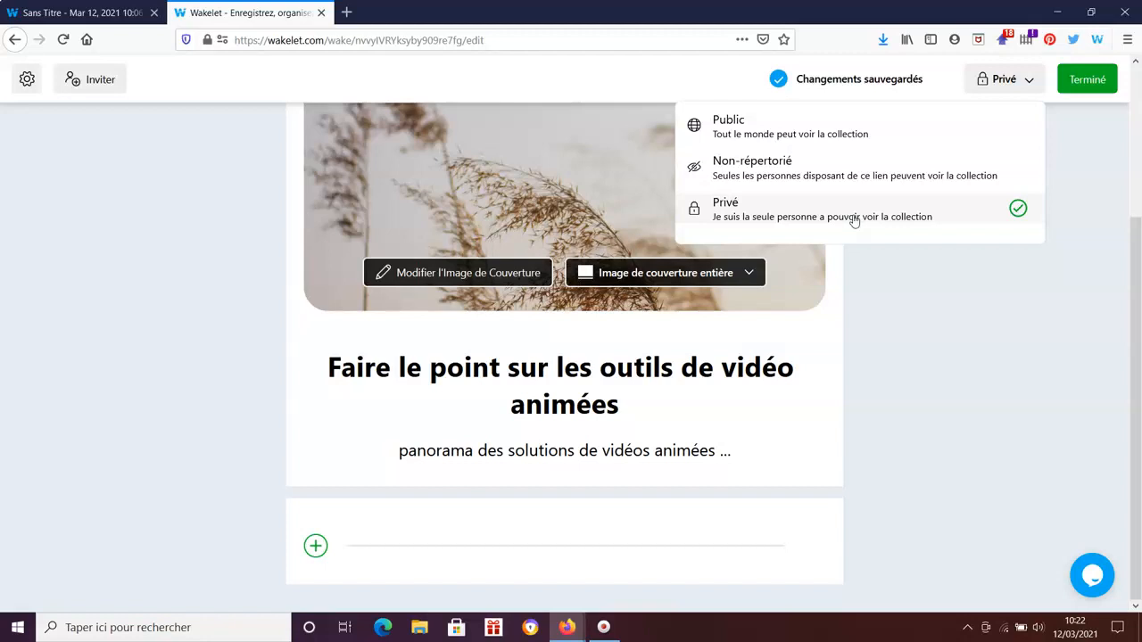
click(789, 124)
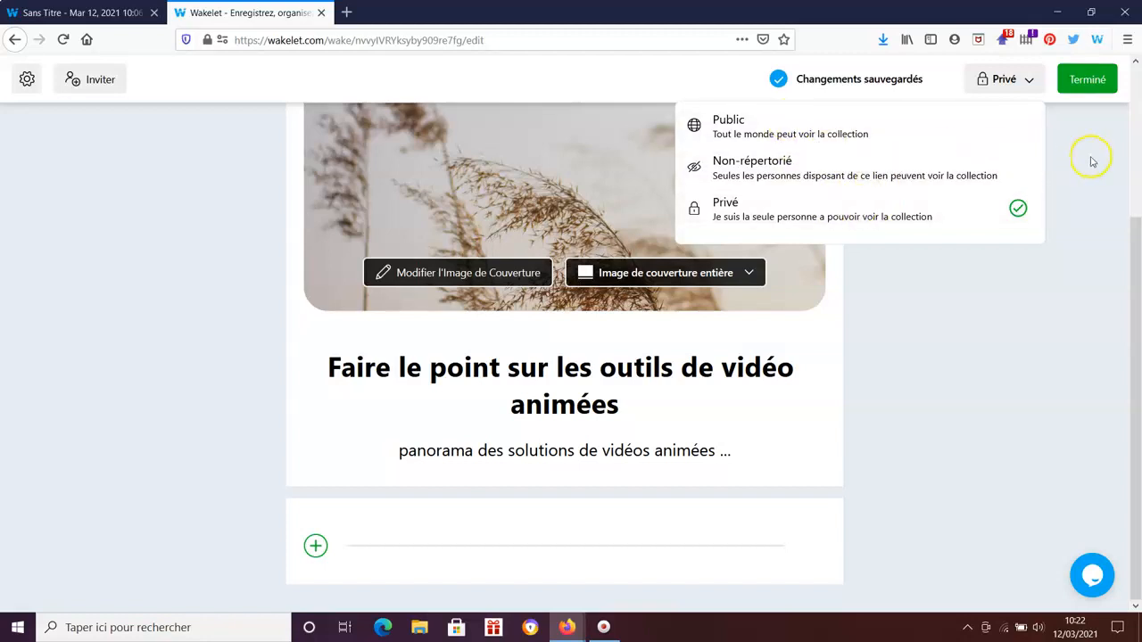
click(812, 138)
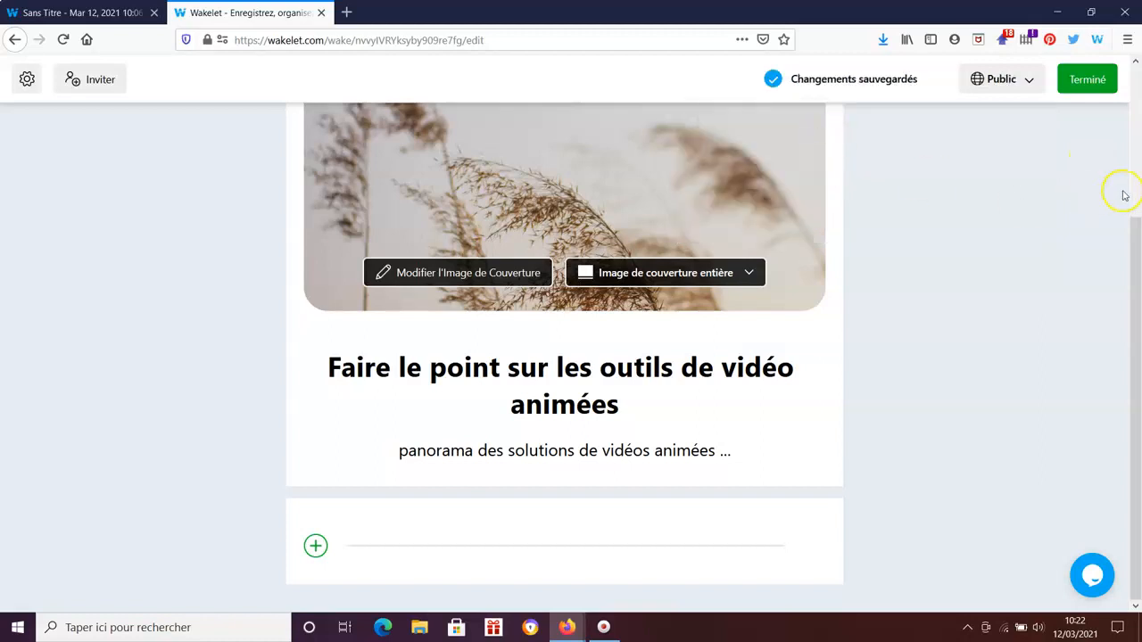
click(1084, 82)
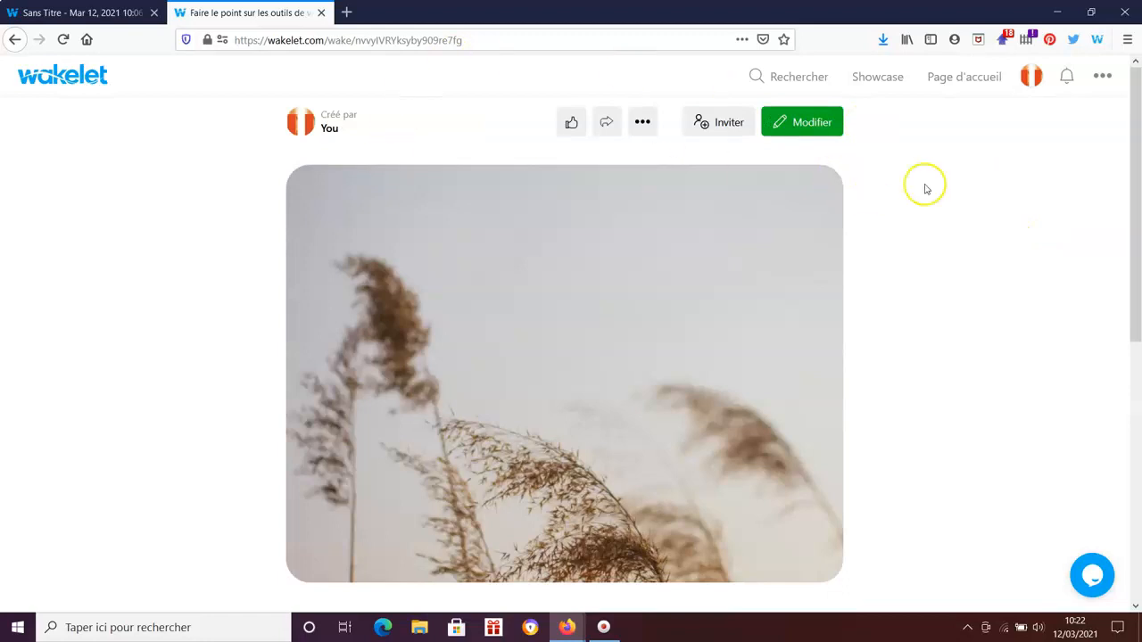
Go to the home page, open the video tools collection and review its page.
click(973, 81)
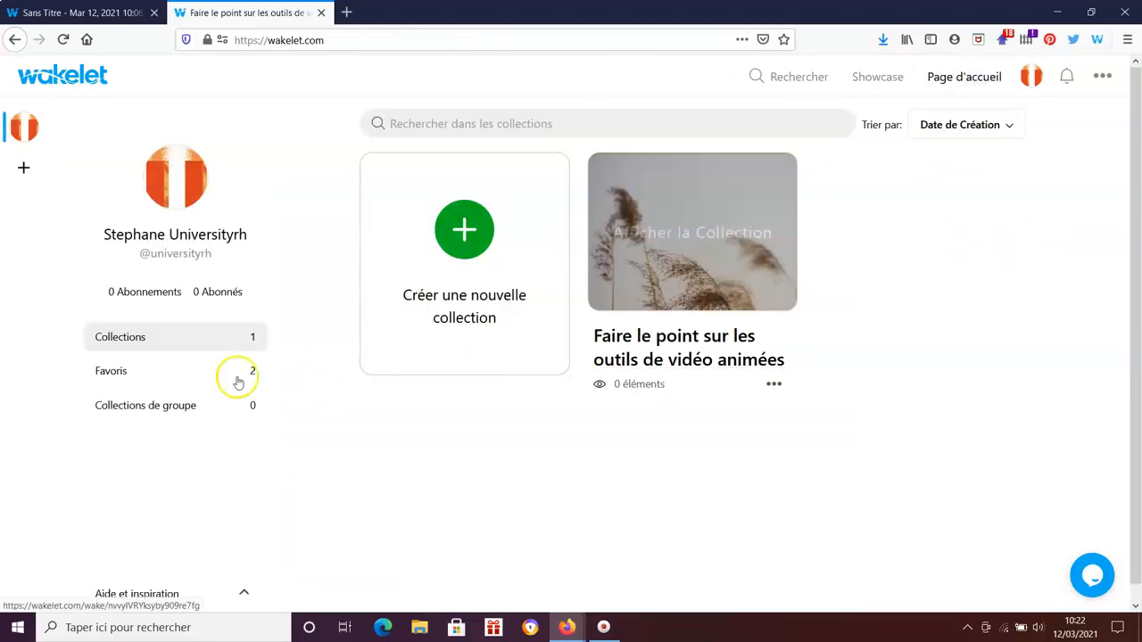
click(734, 252)
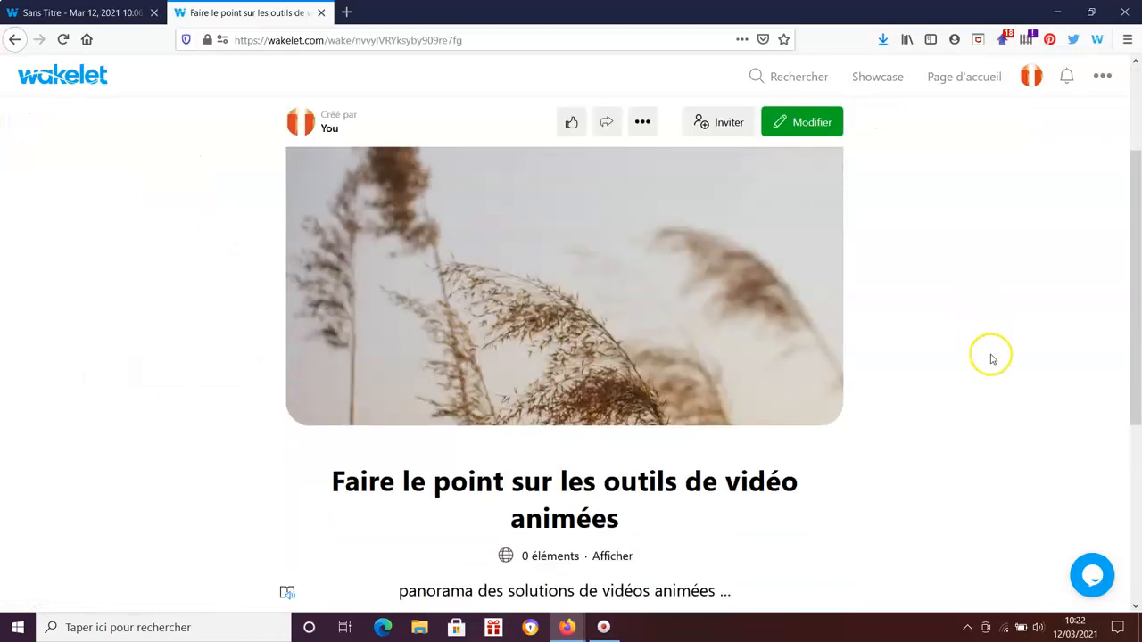
scroll(993, 355, down, 4)
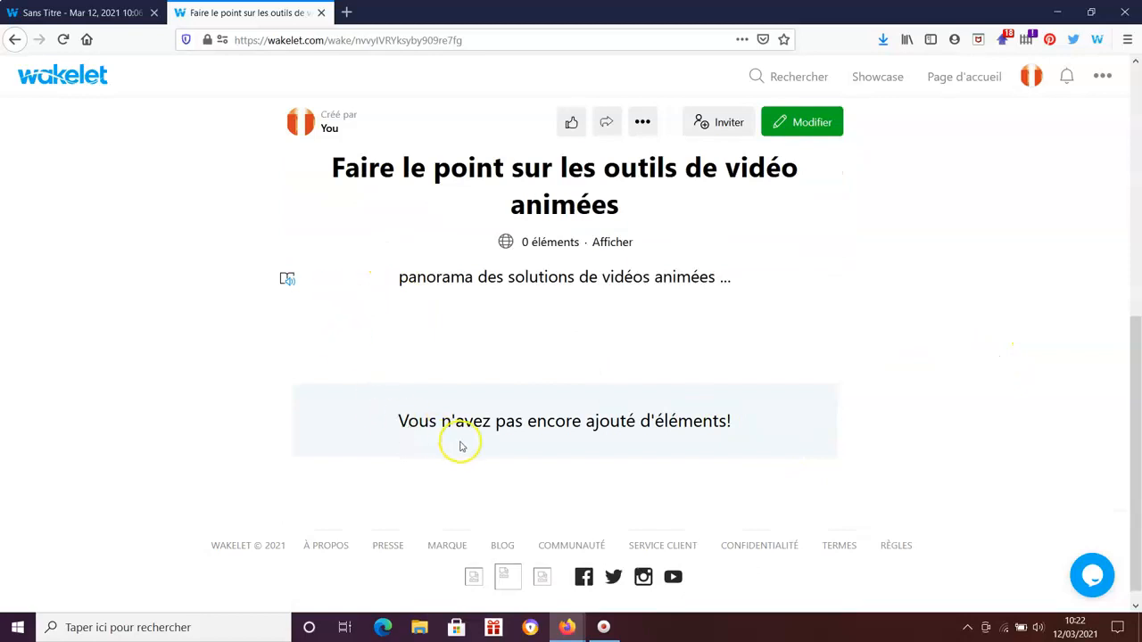
scroll(714, 429, up, 2)
Reopen the collection for editing and display the additional content sources available for a new item.
click(814, 134)
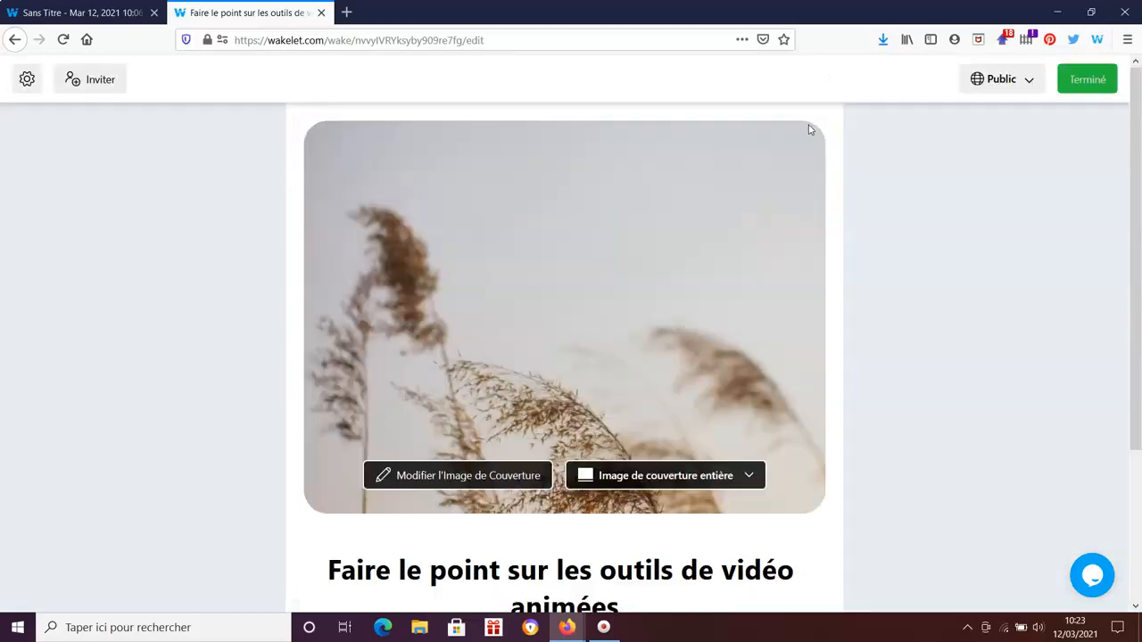
scroll(997, 350, down, 3)
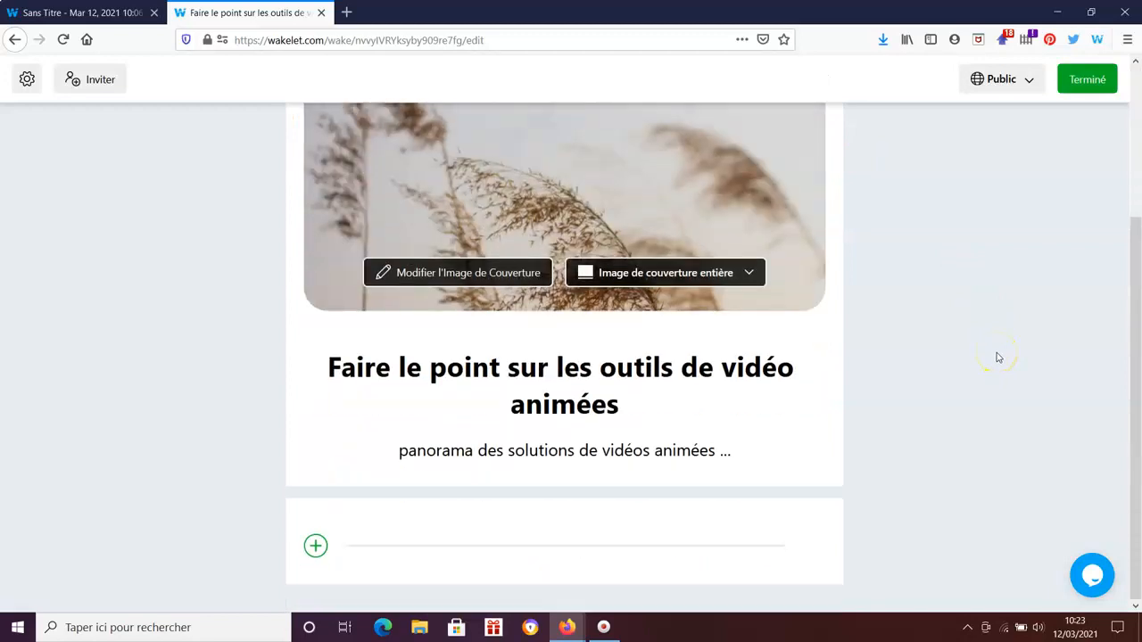
click(315, 547)
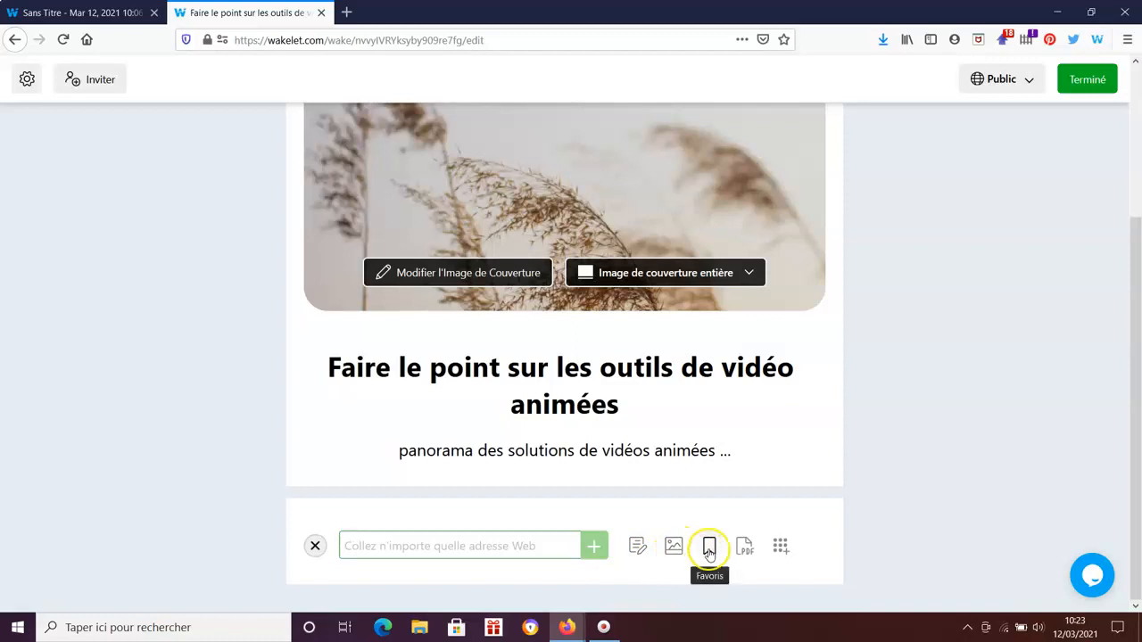
click(775, 555)
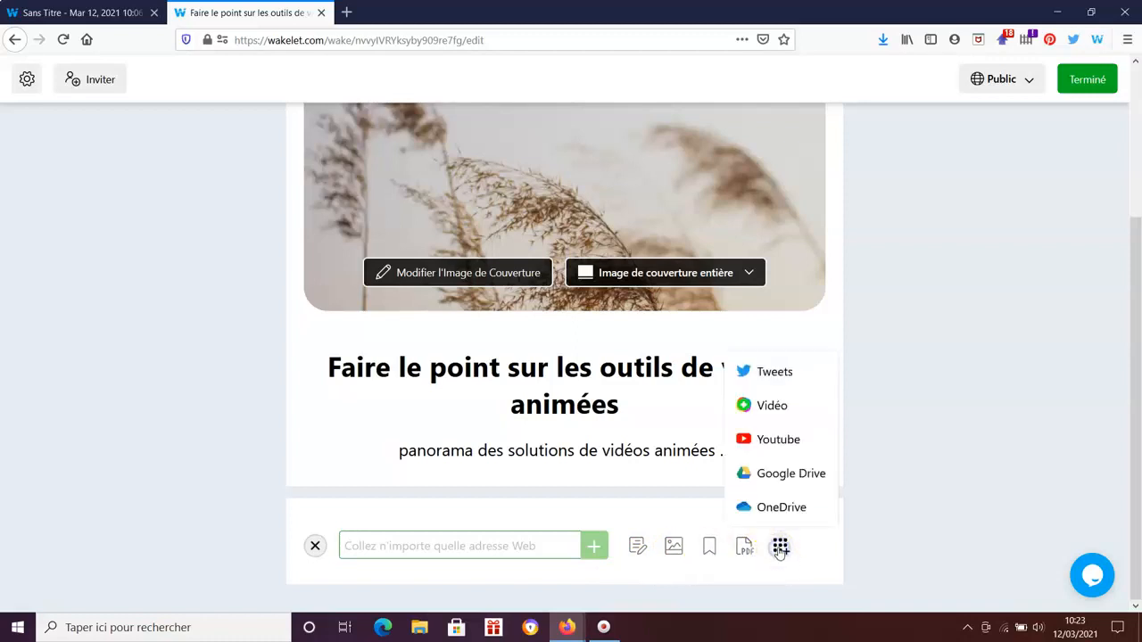
click(801, 488)
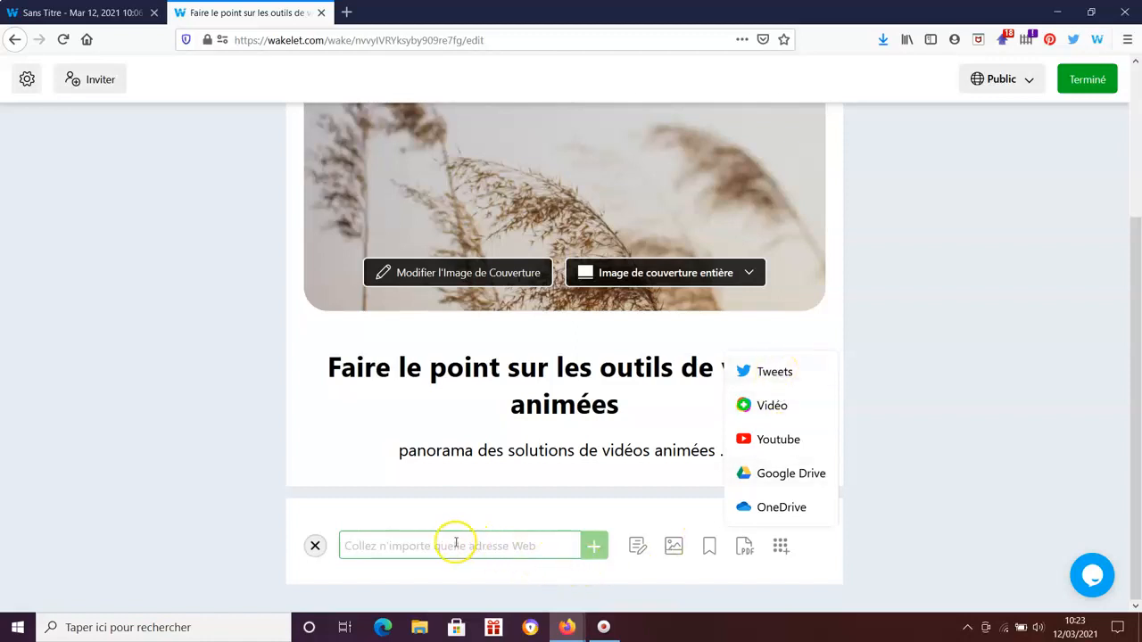
Add a text item to the collection reading "Commencons par parler de Powtoon".
click(638, 548)
click(490, 562)
text(Com)
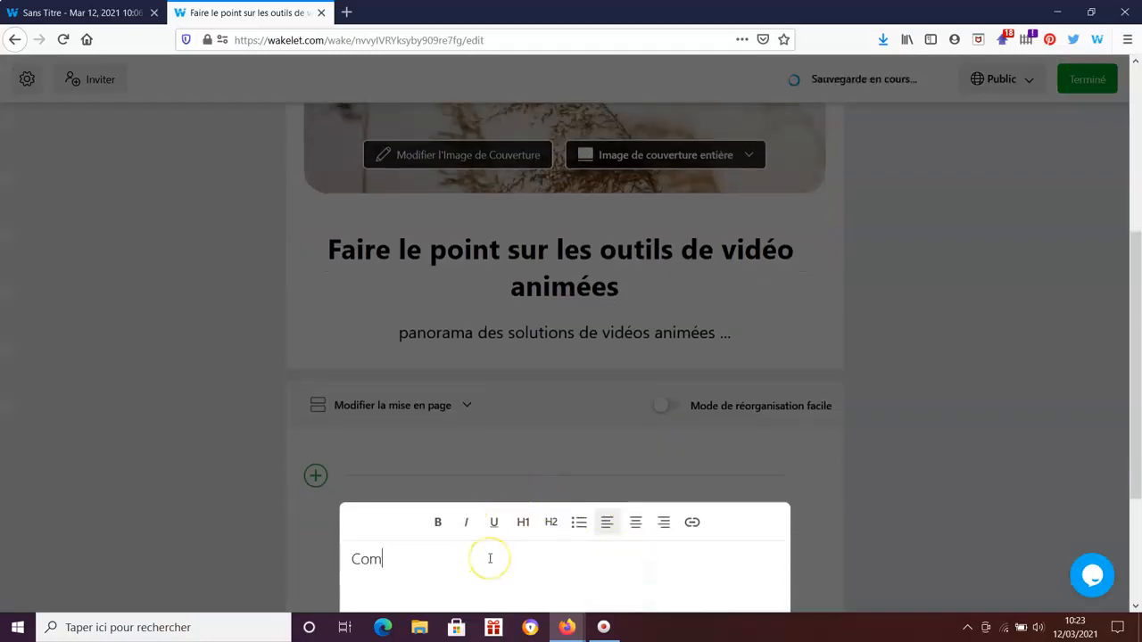
text(mencons par )
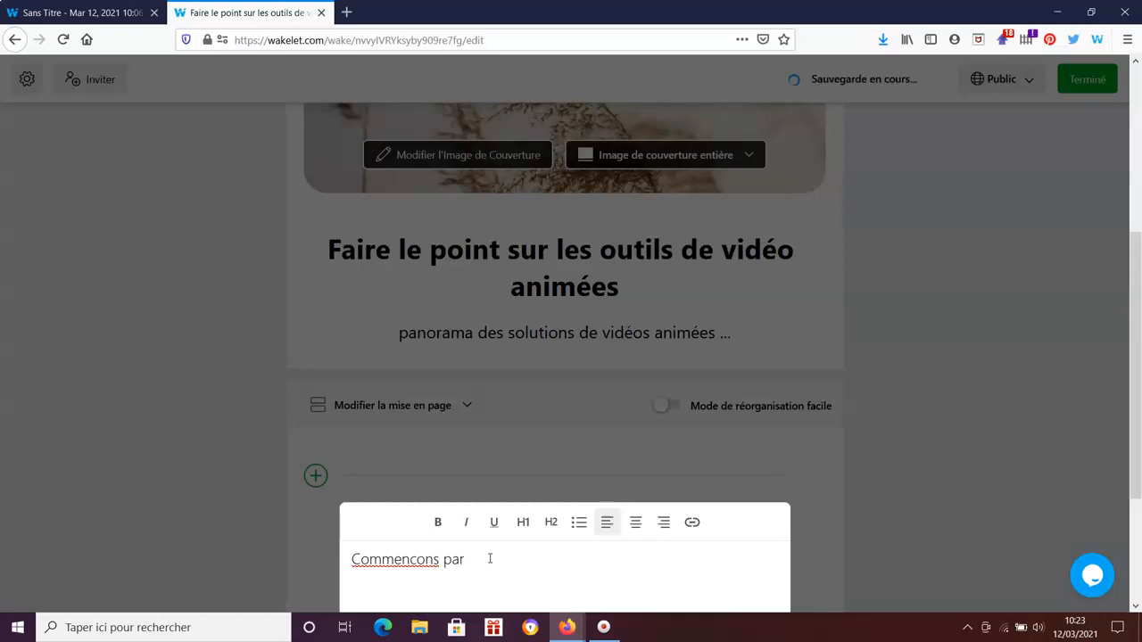
text(parler de Powtoon)
scroll(700, 546, down, 3)
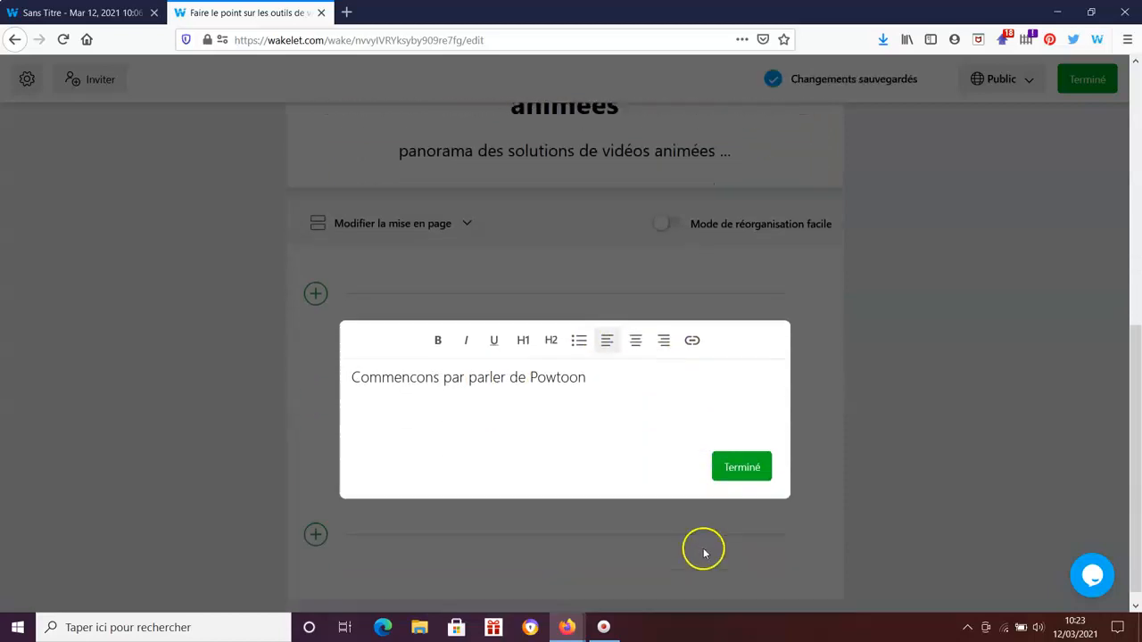
click(742, 456)
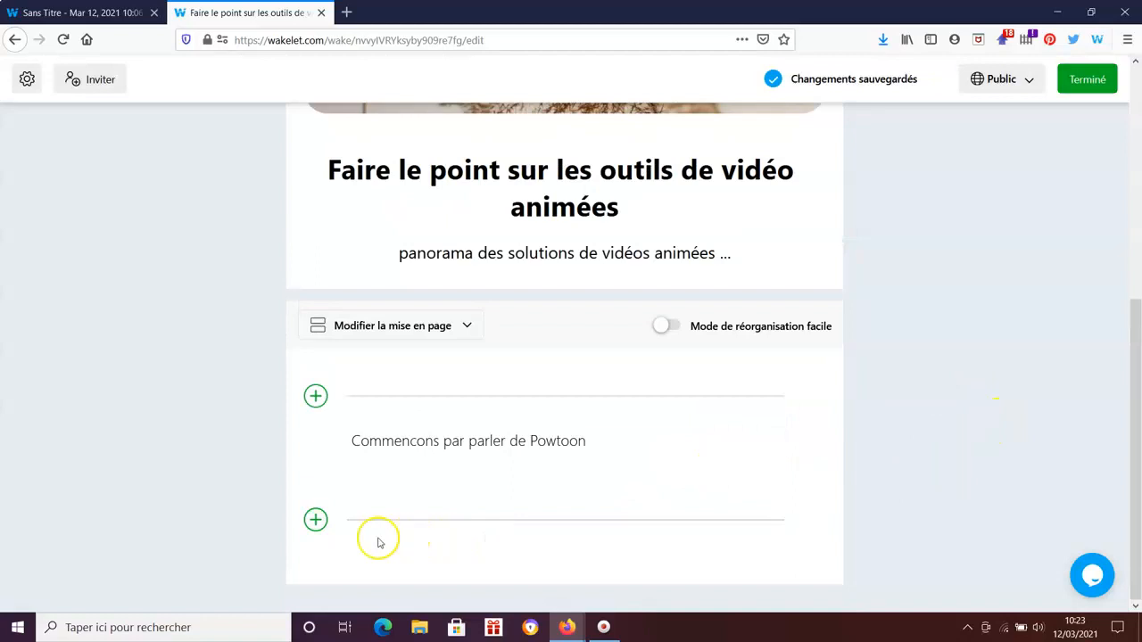
Start a new item below the Powtoon text, open the image upload dialog and close it without choosing a file.
click(315, 518)
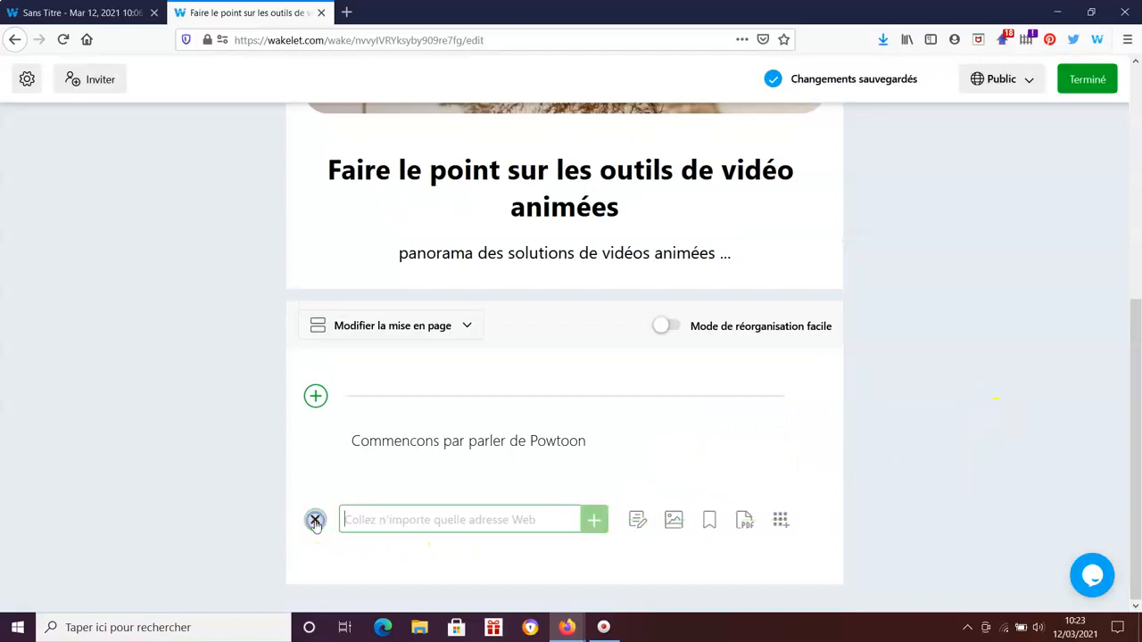
click(674, 522)
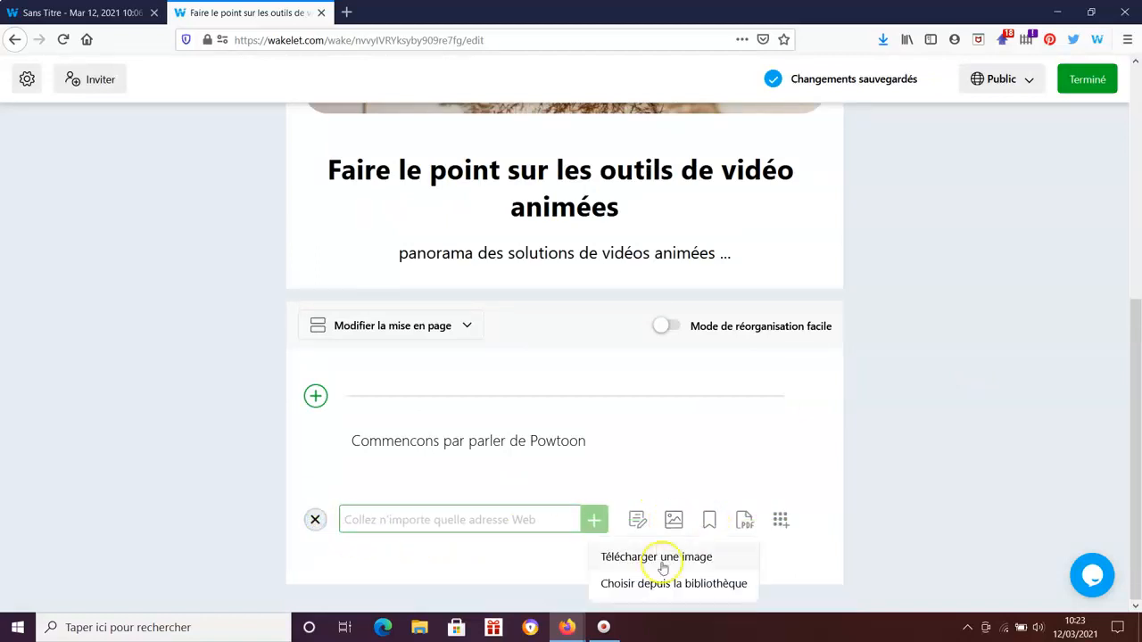
click(676, 557)
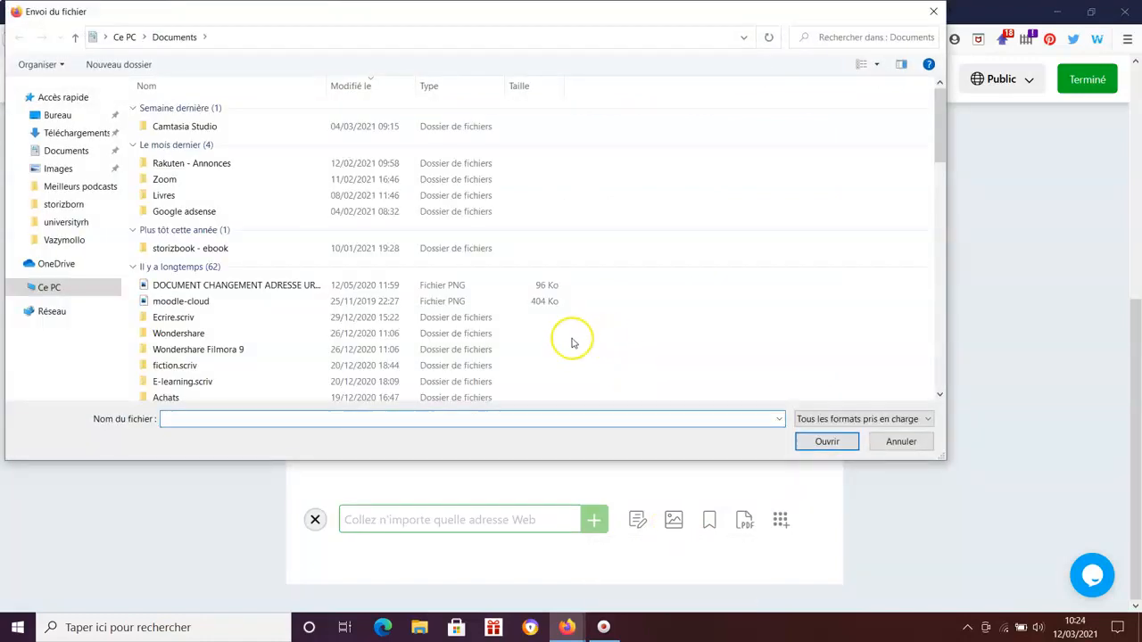
click(933, 10)
Search the Unsplash library for "videos" and add the photo of a phone on a green carpet below the Powtoon text.
click(674, 520)
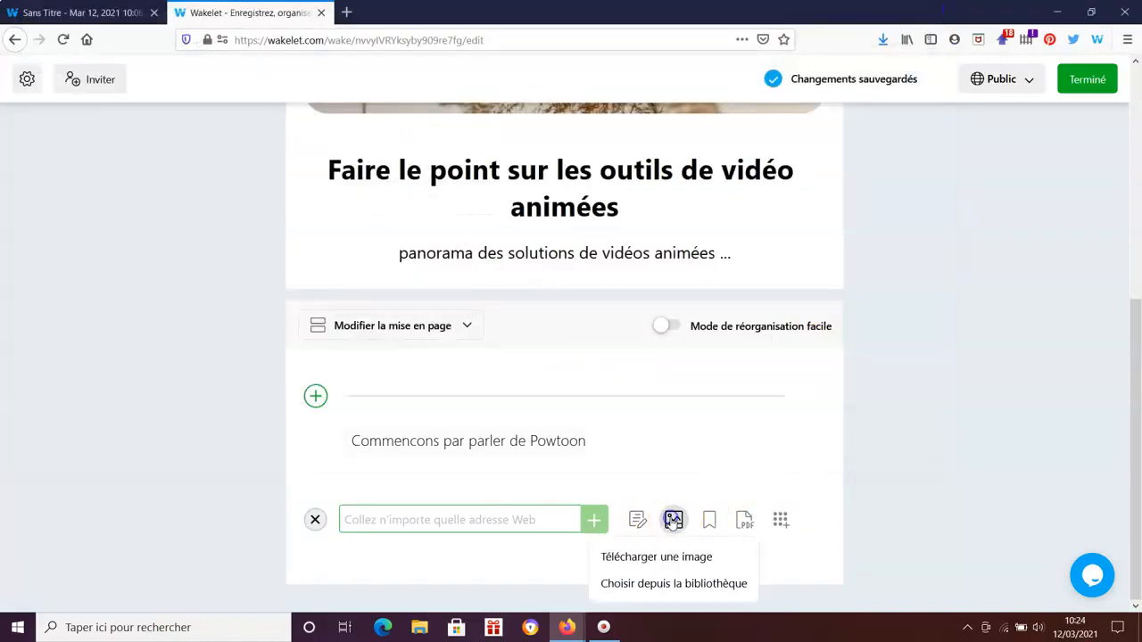
click(676, 580)
click(495, 186)
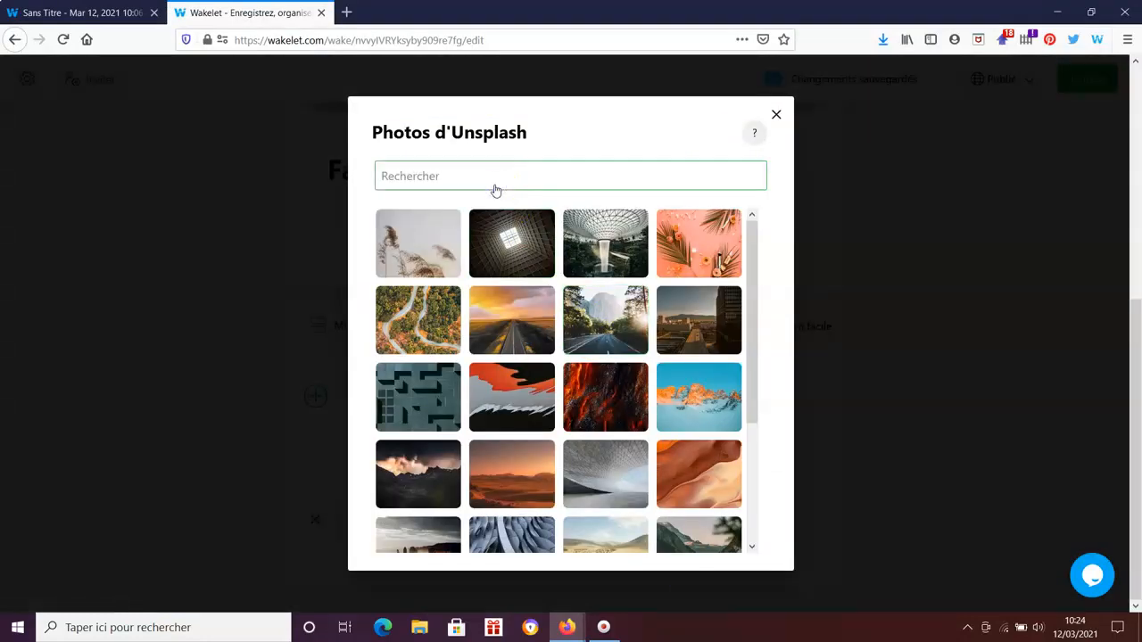
click(482, 178)
text(videos)
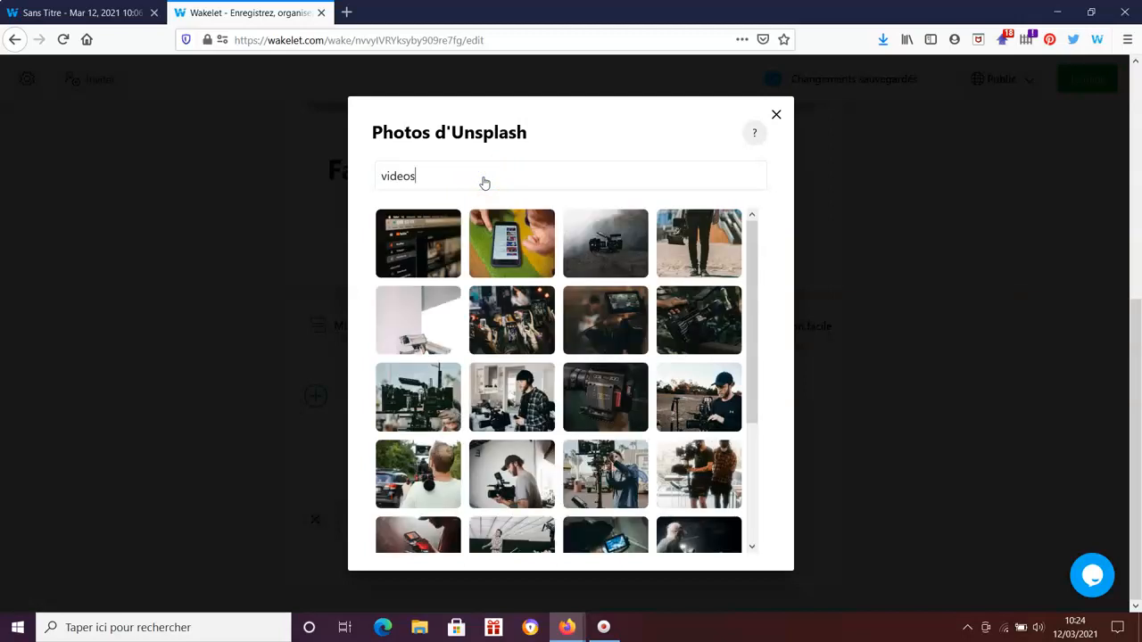
click(499, 243)
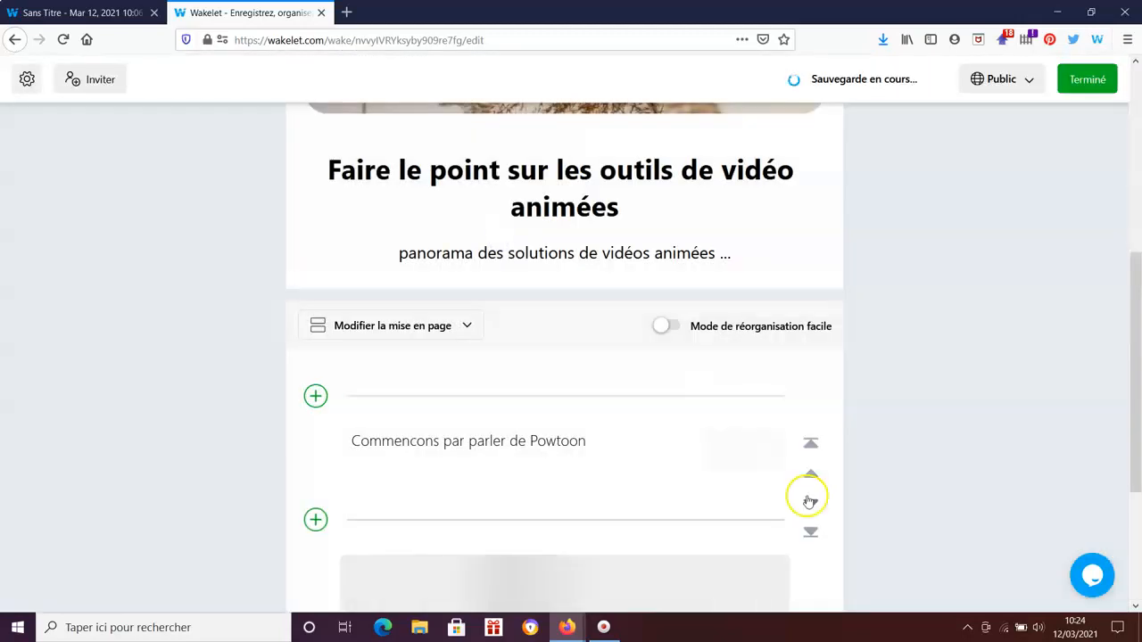
Upload pwc_talent_mobility_2020_and_beyond2013.pdf from the Documents folder as a new item below the phone photo.
scroll(1006, 457, down, 3)
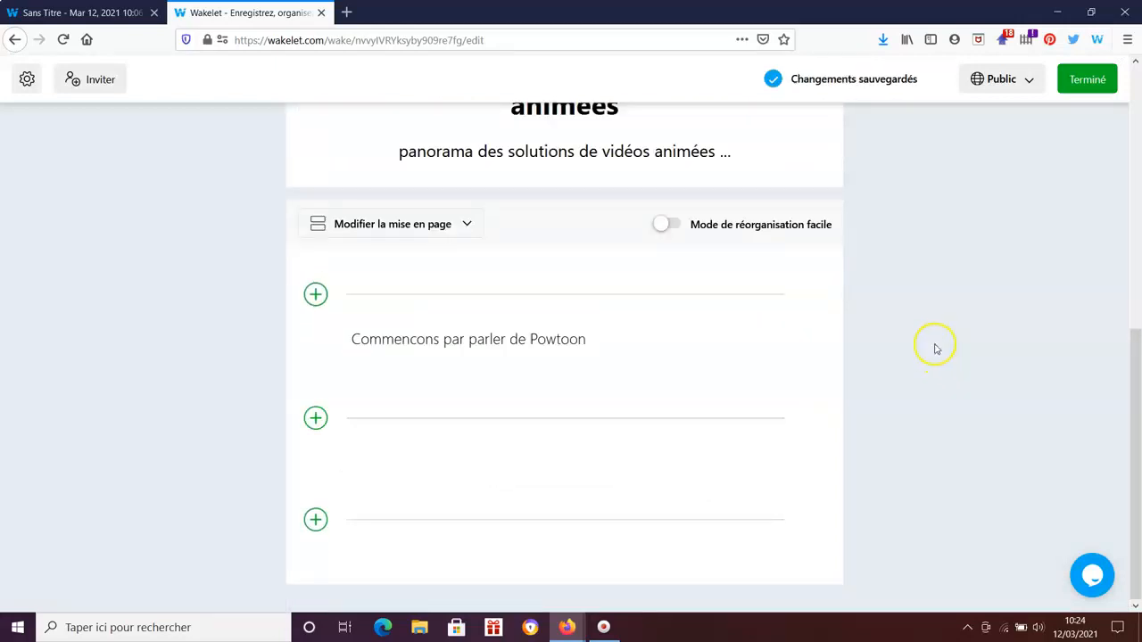
scroll(946, 357, down, 3)
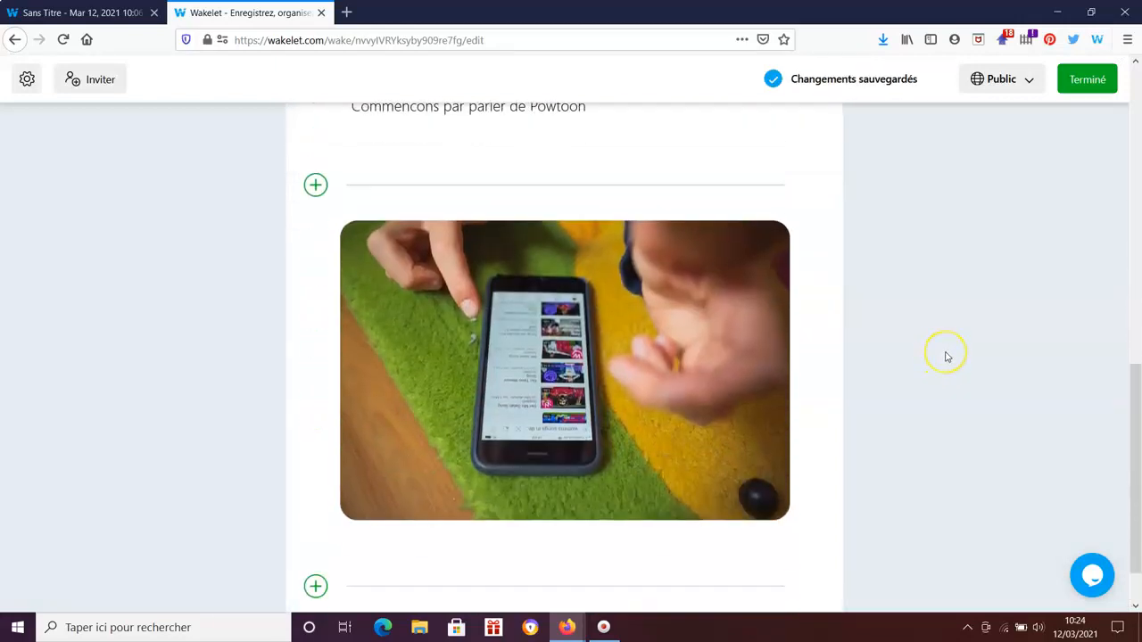
click(315, 520)
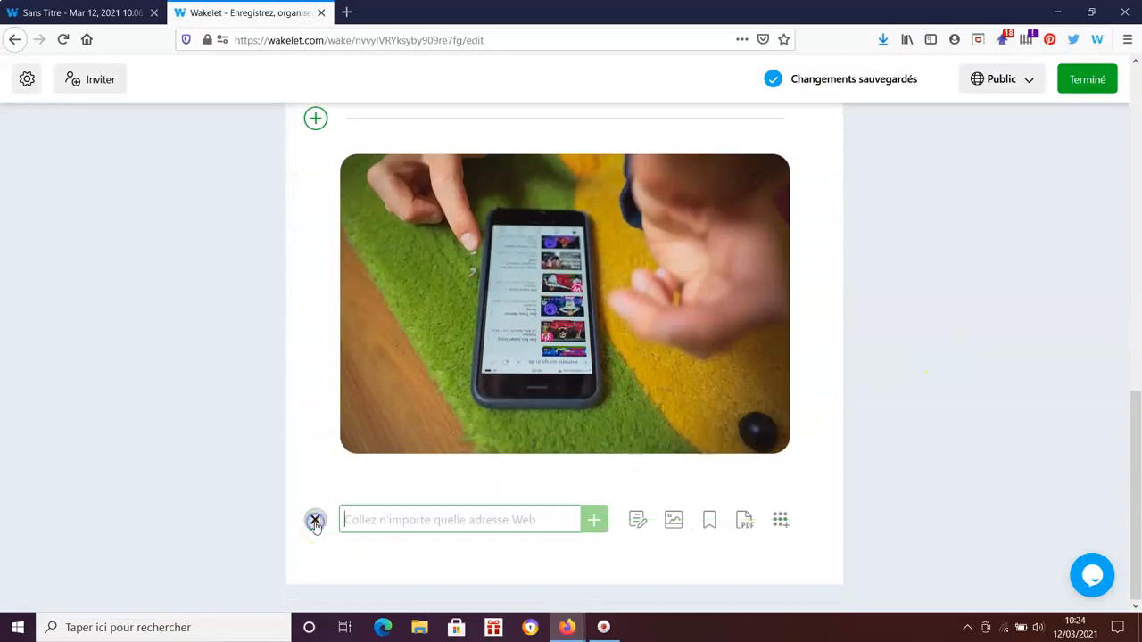
click(744, 520)
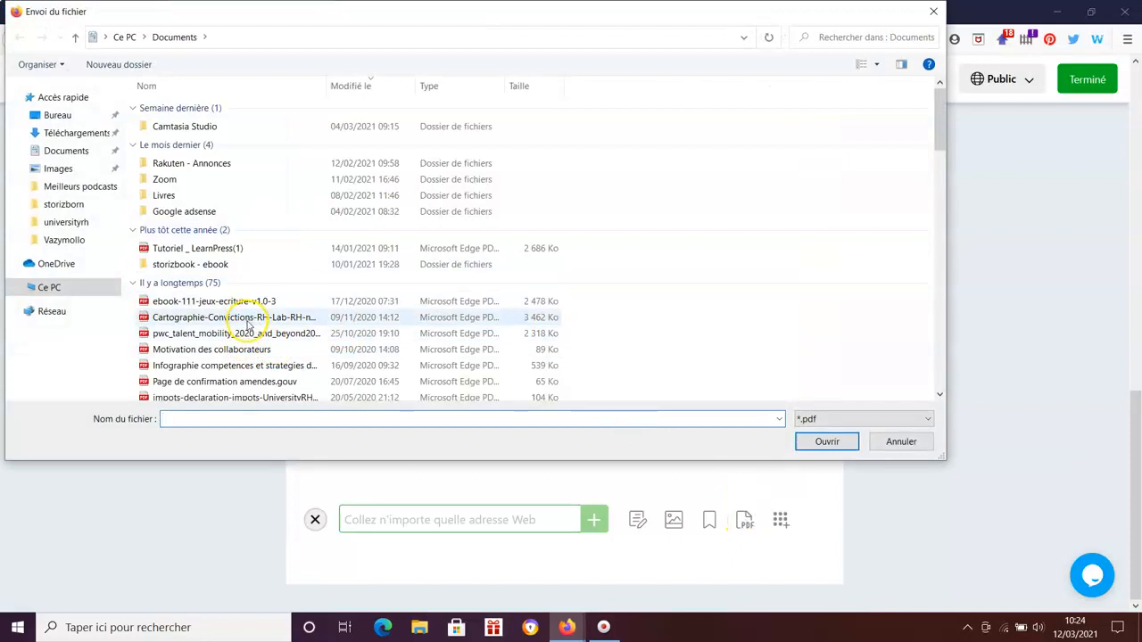
click(246, 334)
click(825, 442)
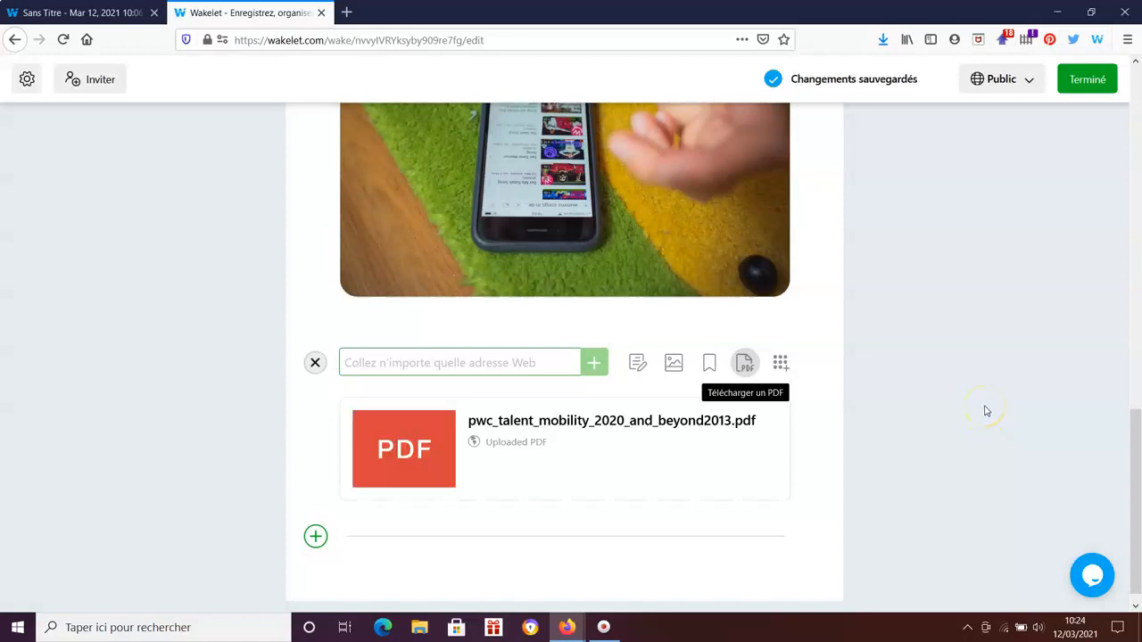
Start a tweet item below the PDF and search Twitter for "powtoon".
scroll(987, 411, down, 1)
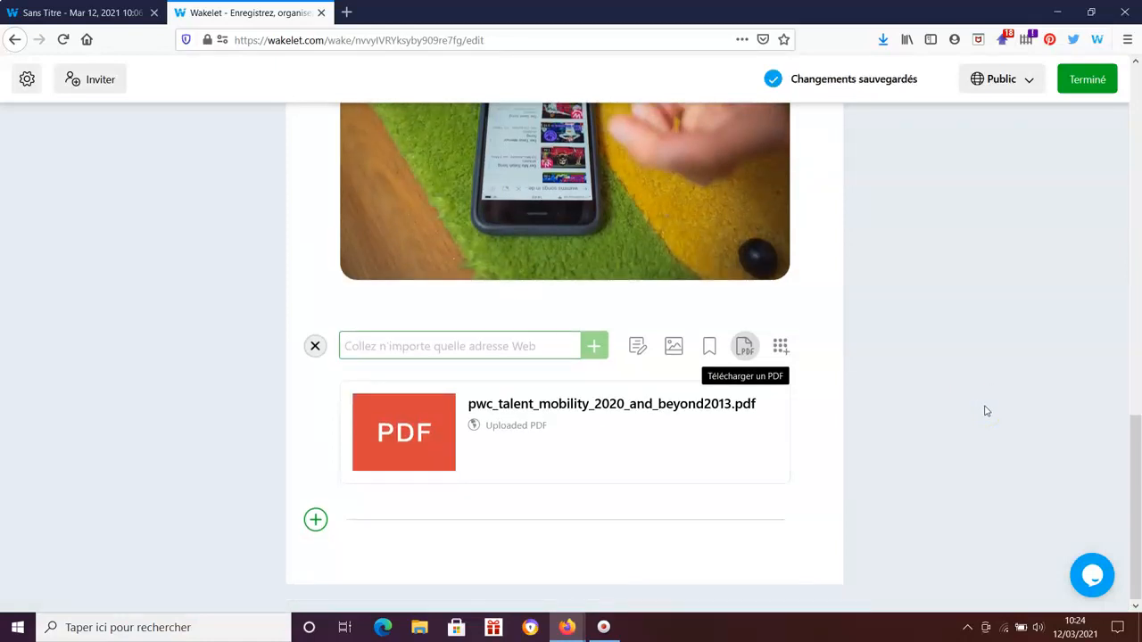
click(315, 519)
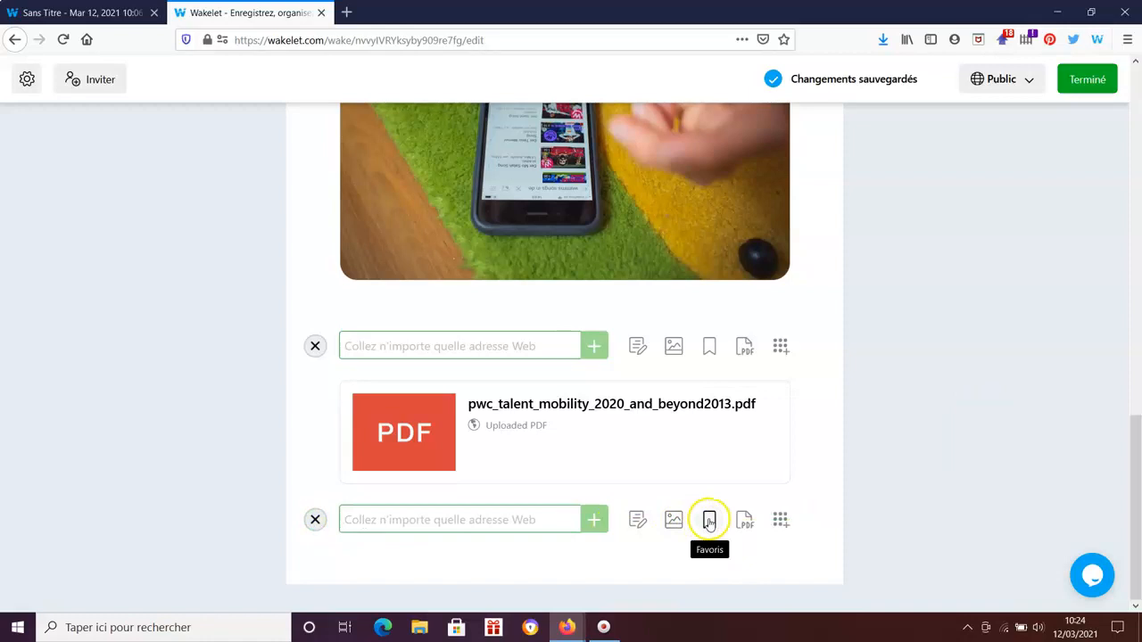
click(779, 522)
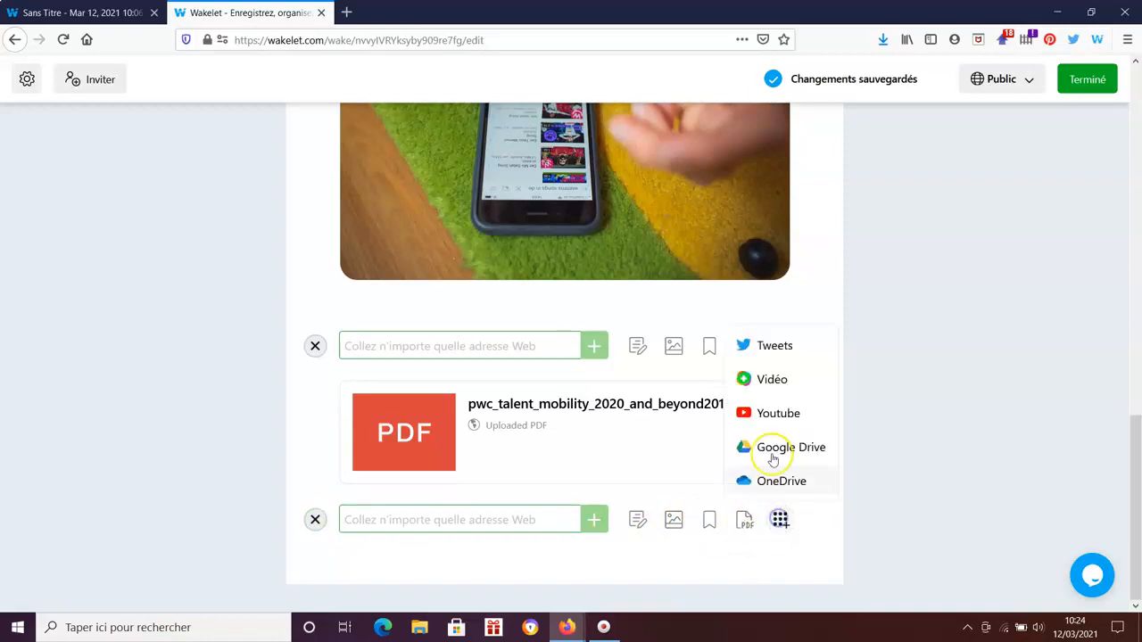
click(777, 347)
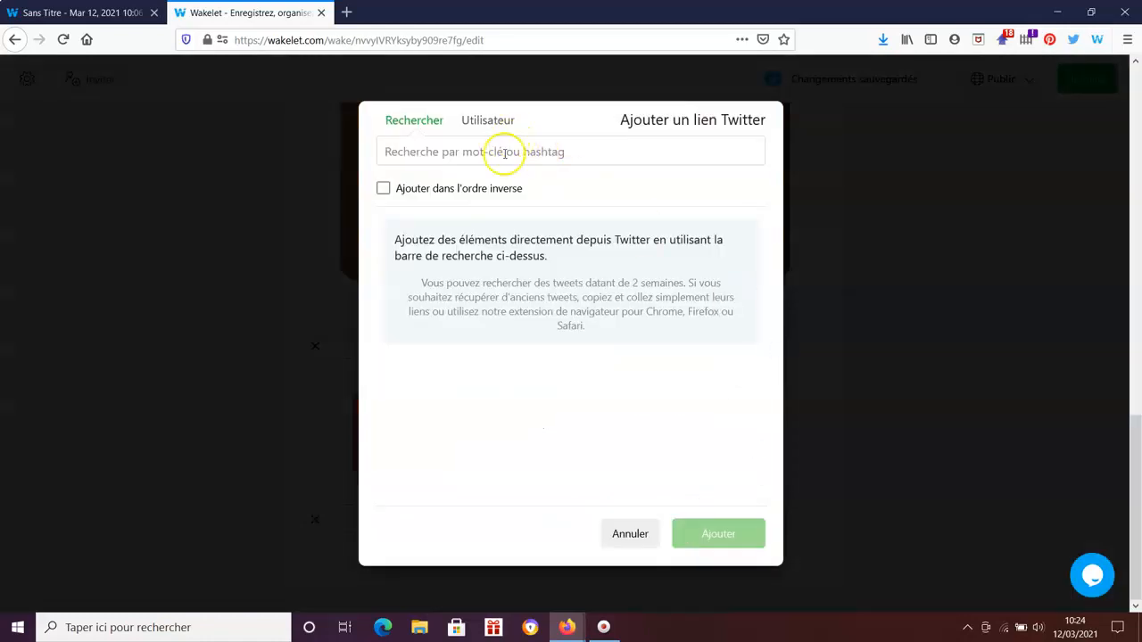
click(480, 152)
text(powtoon)
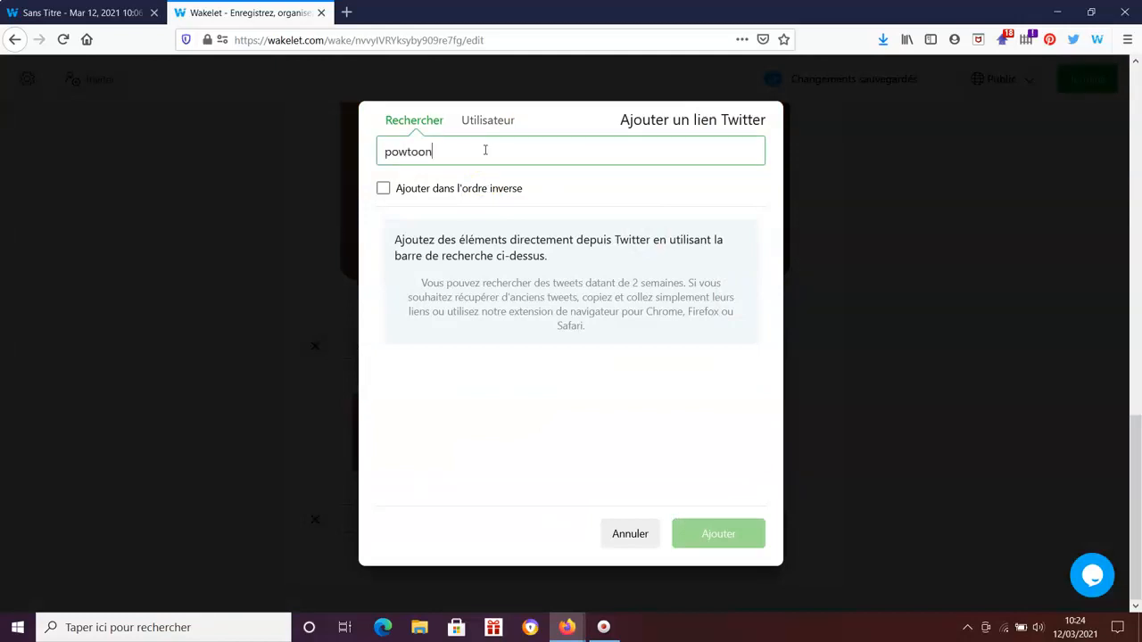
key(Return)
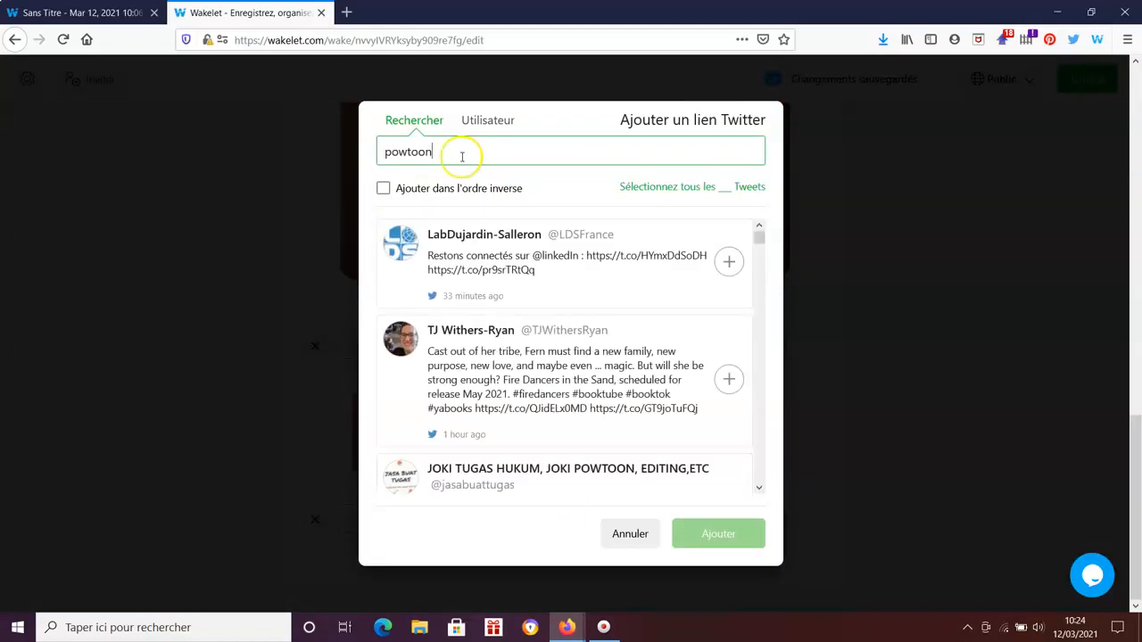
Browse the found tweets and add the one asking "Book Creator, PowToon, or Google Classroom?" to the collection.
scroll(592, 294, down, 4)
scroll(604, 308, down, 2)
scroll(605, 307, up, 6)
scroll(606, 308, down, 5)
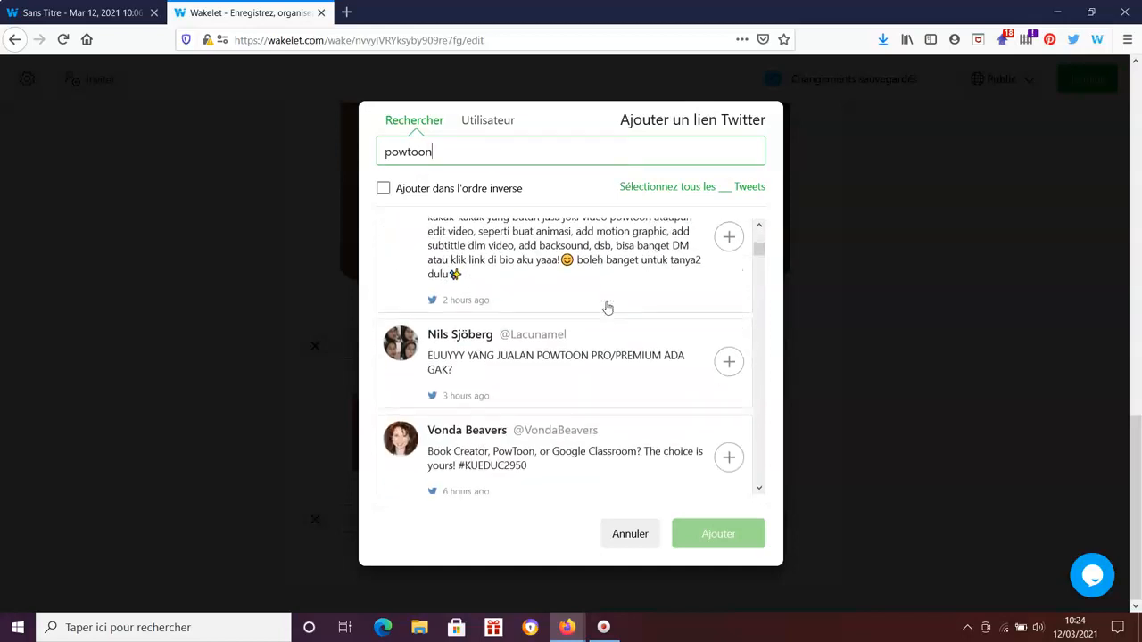
scroll(607, 308, down, 2)
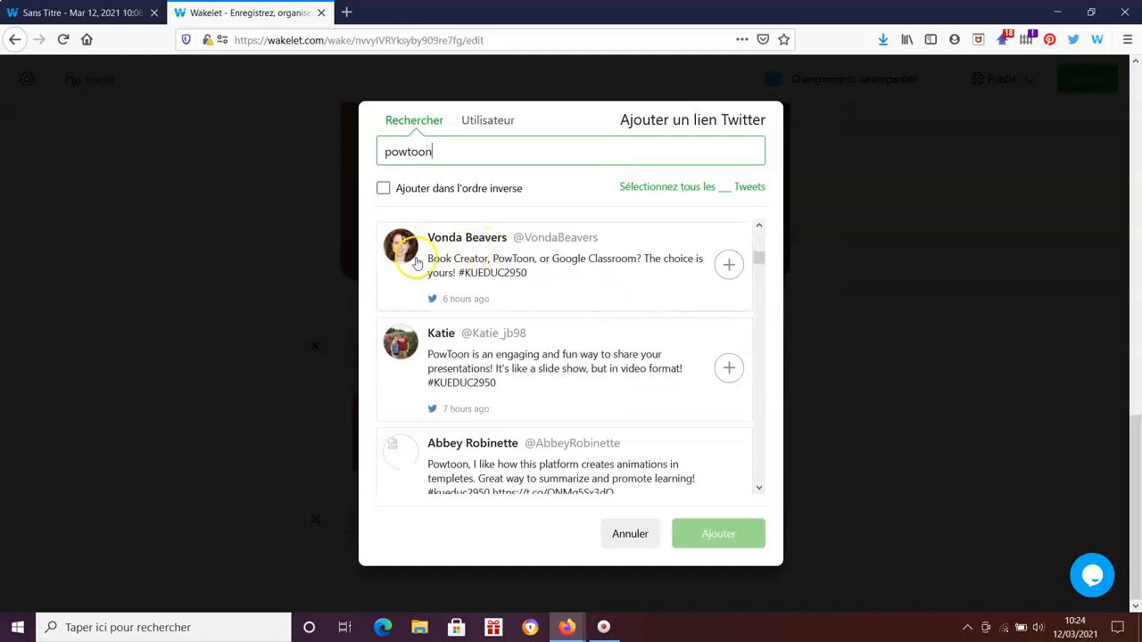
click(730, 266)
click(725, 534)
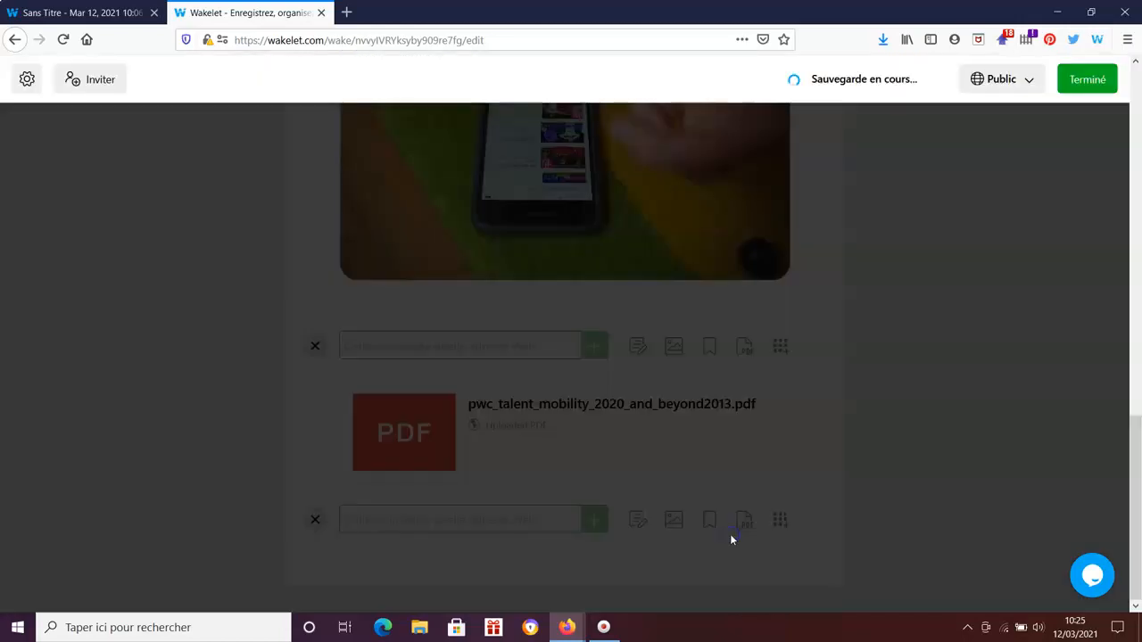
Search YouTube for "powtoon" and add the video "Powtoon (Tutoriel en français)" as a new item below the tweet.
scroll(993, 407, down, 1)
scroll(995, 405, down, 1)
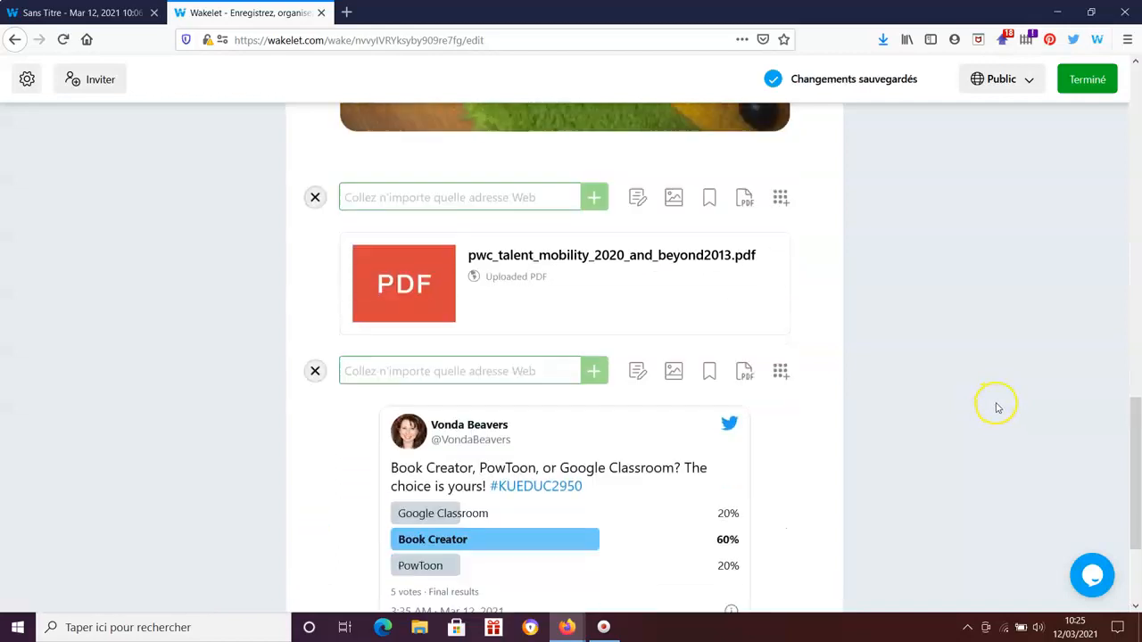
scroll(997, 408, down, 3)
click(313, 519)
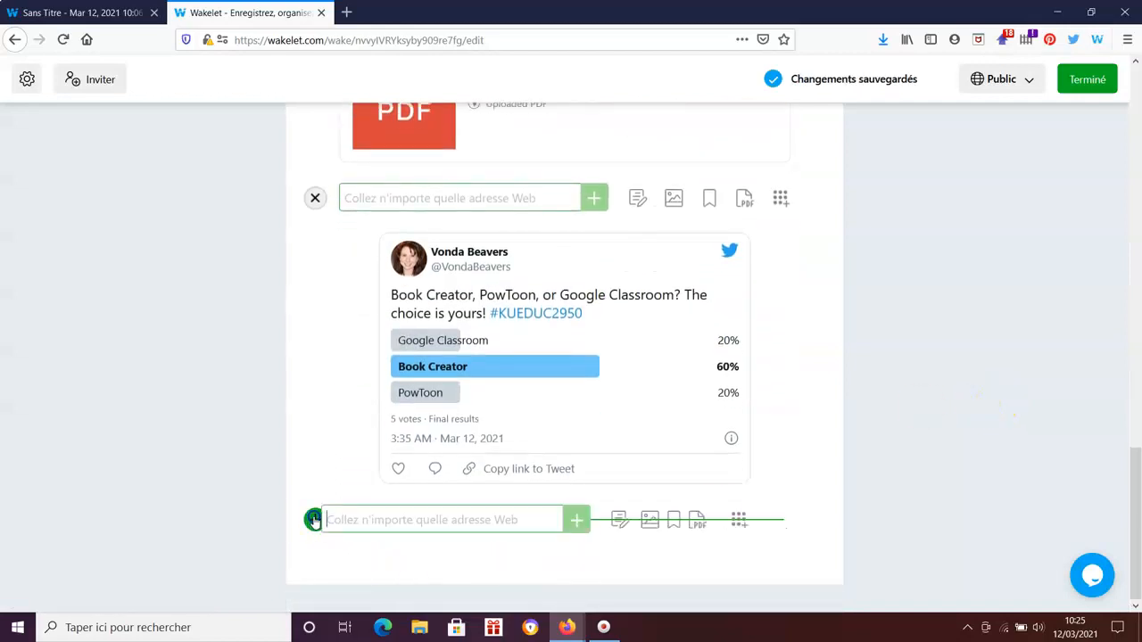
click(780, 520)
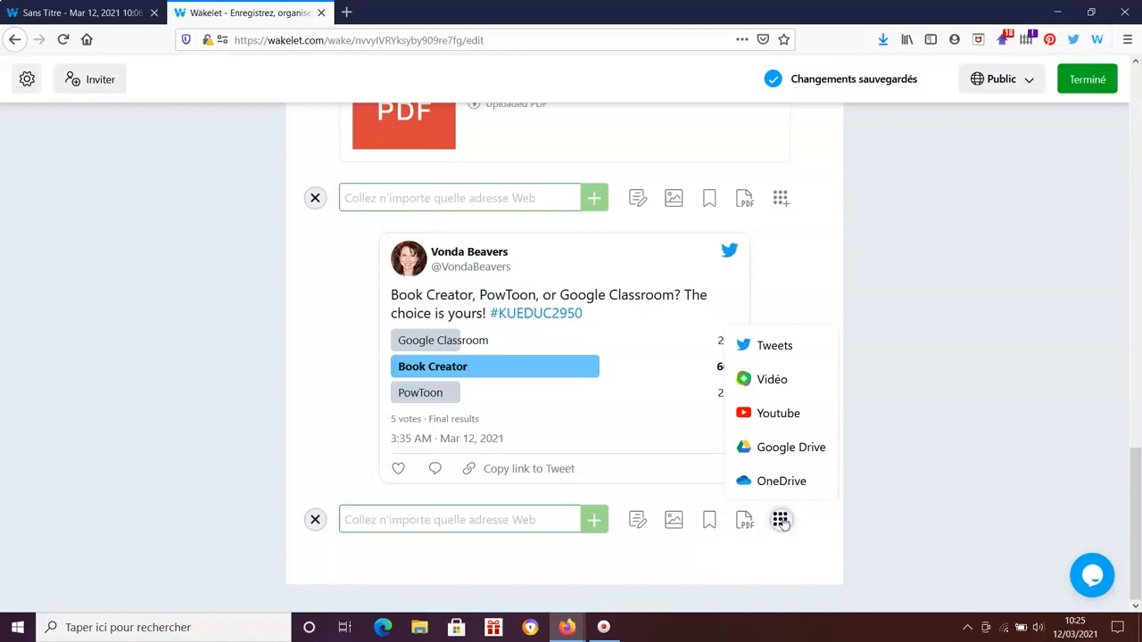
click(780, 412)
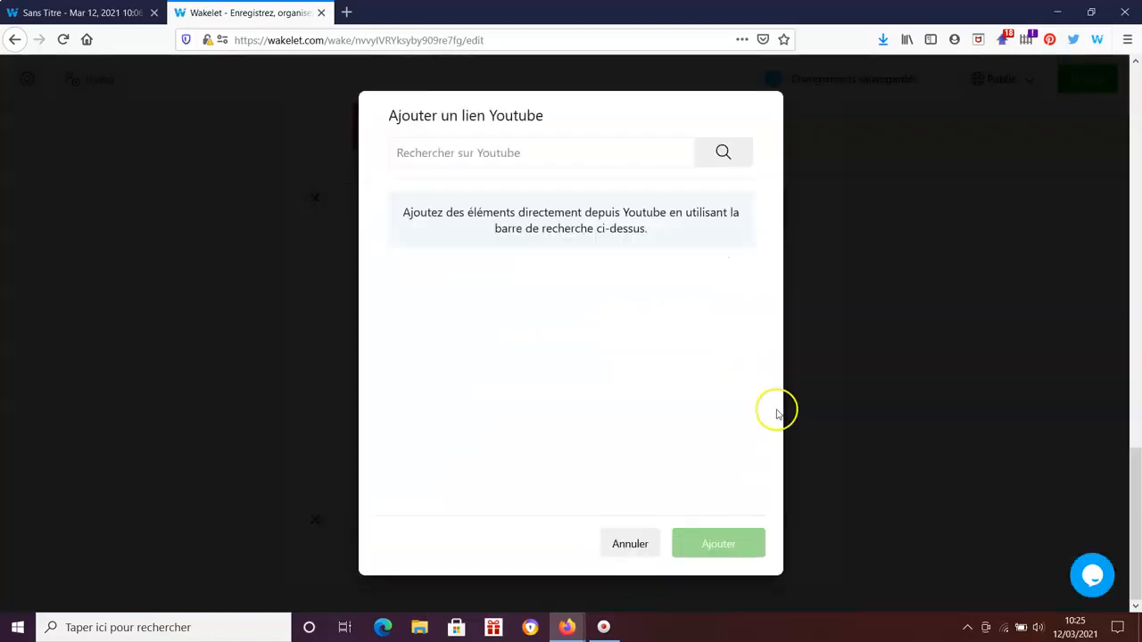
click(507, 152)
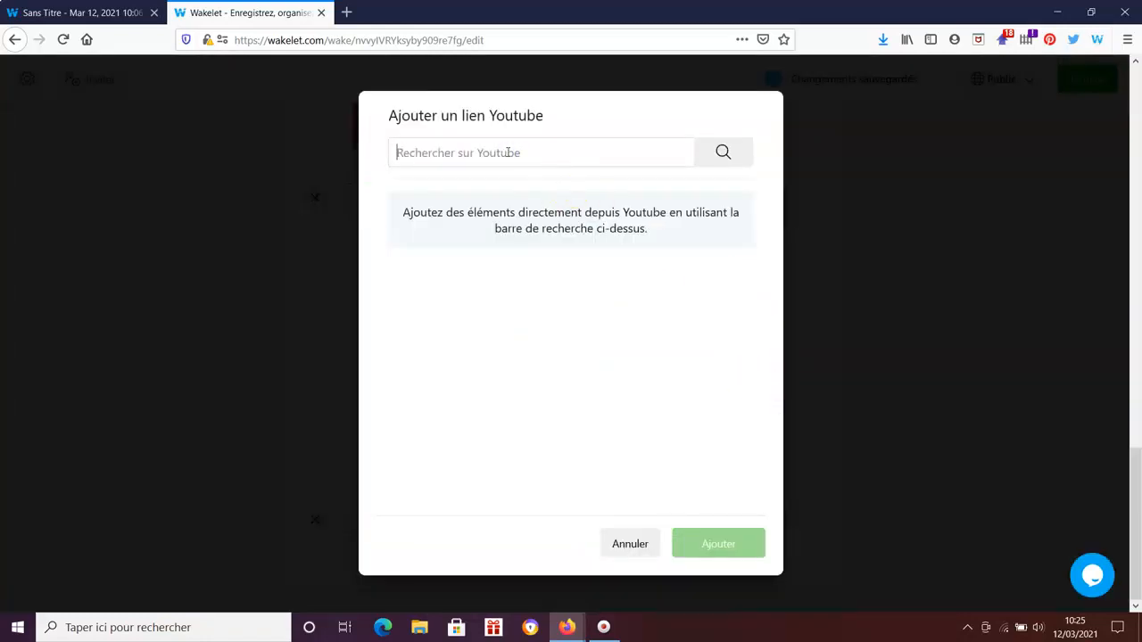
key(Return)
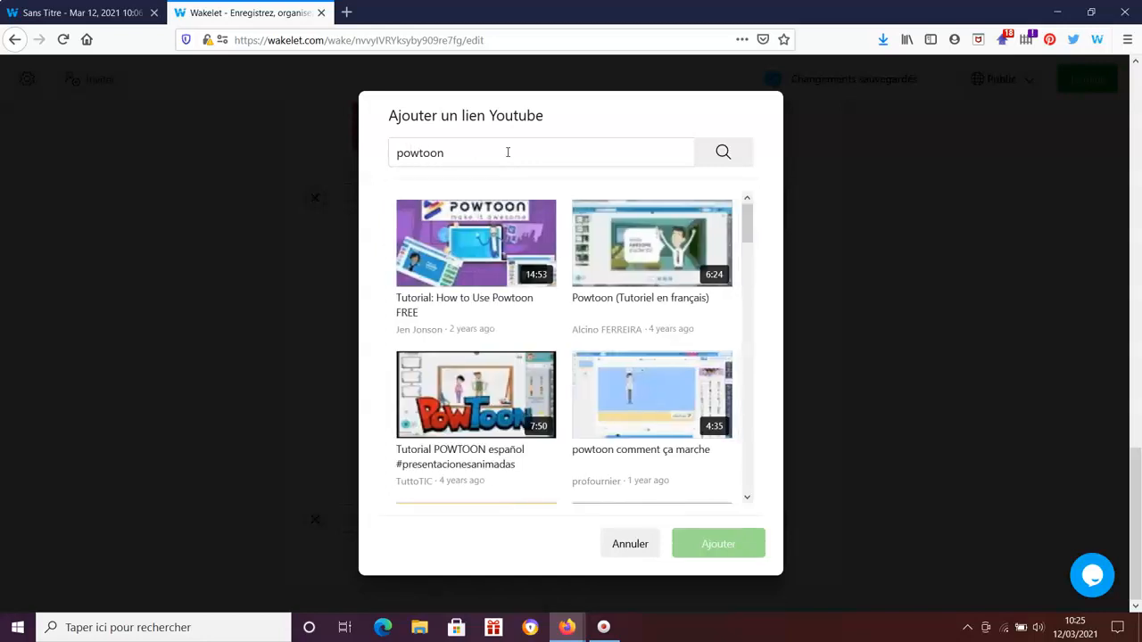
click(667, 252)
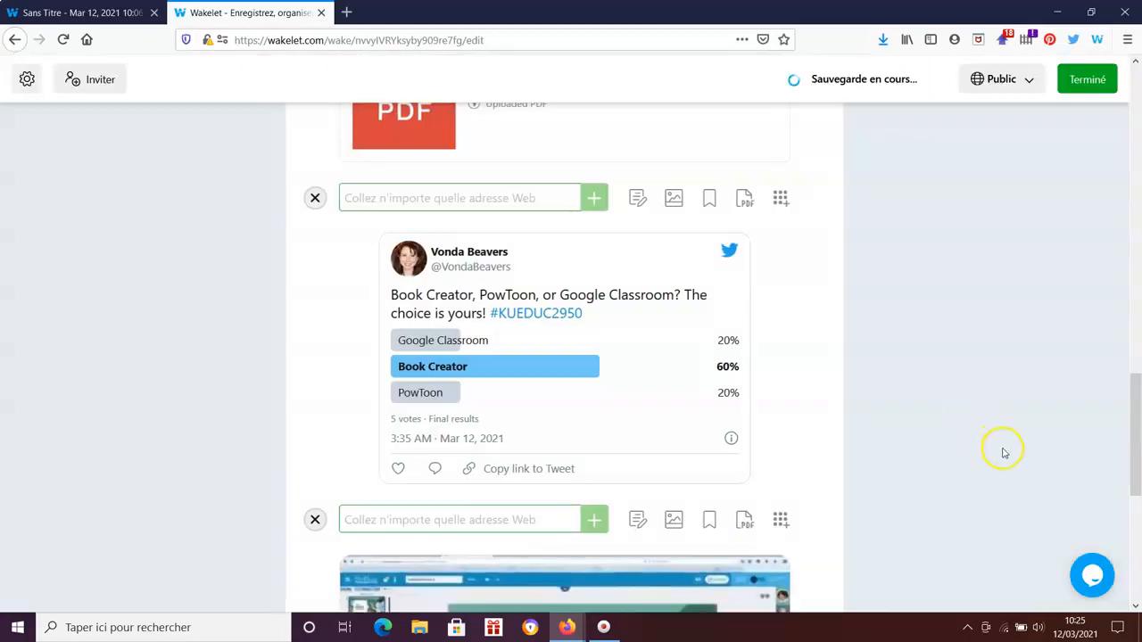
Review the added video and the items above it, ending at the collection's cover image.
scroll(925, 429, down, 3)
scroll(1002, 413, down, 3)
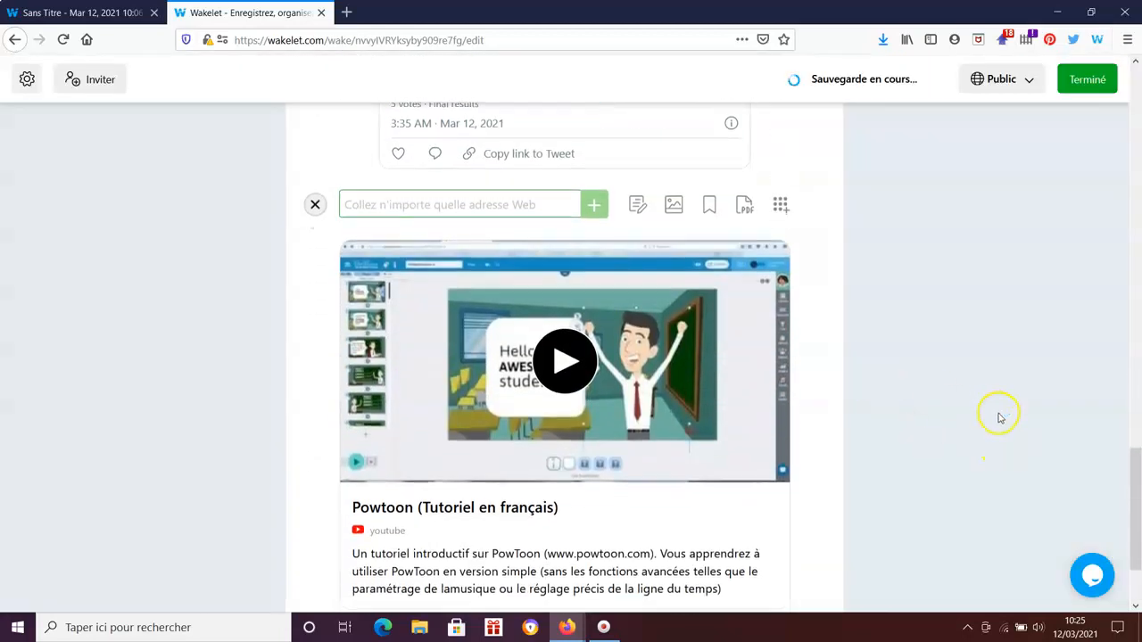
scroll(1001, 415, up, 9)
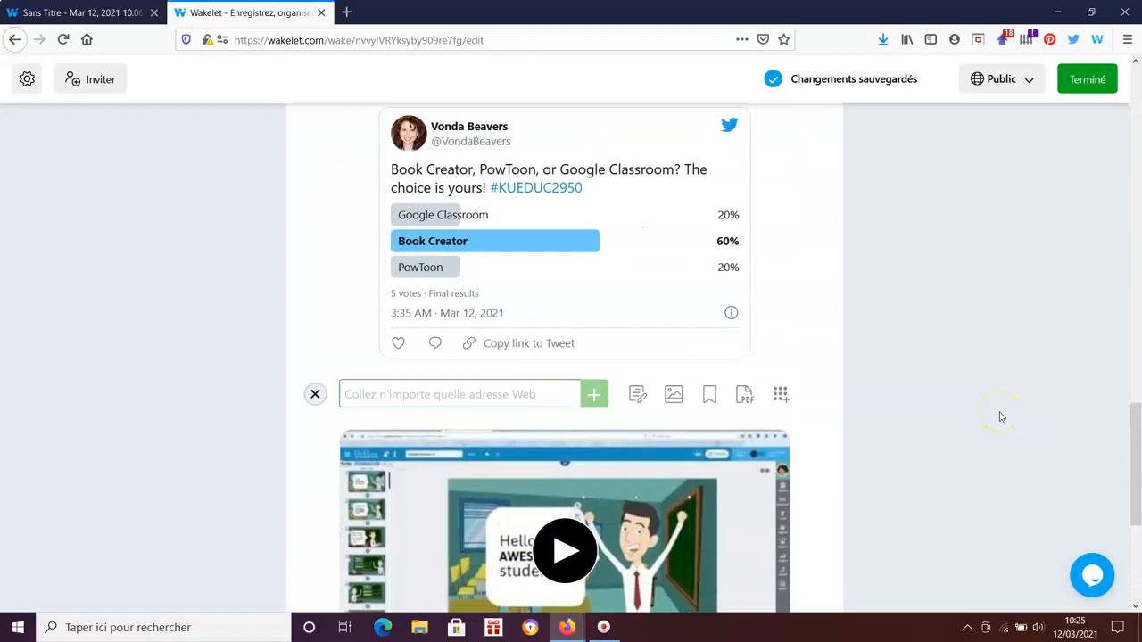
drag(1139, 404, 1137, 152)
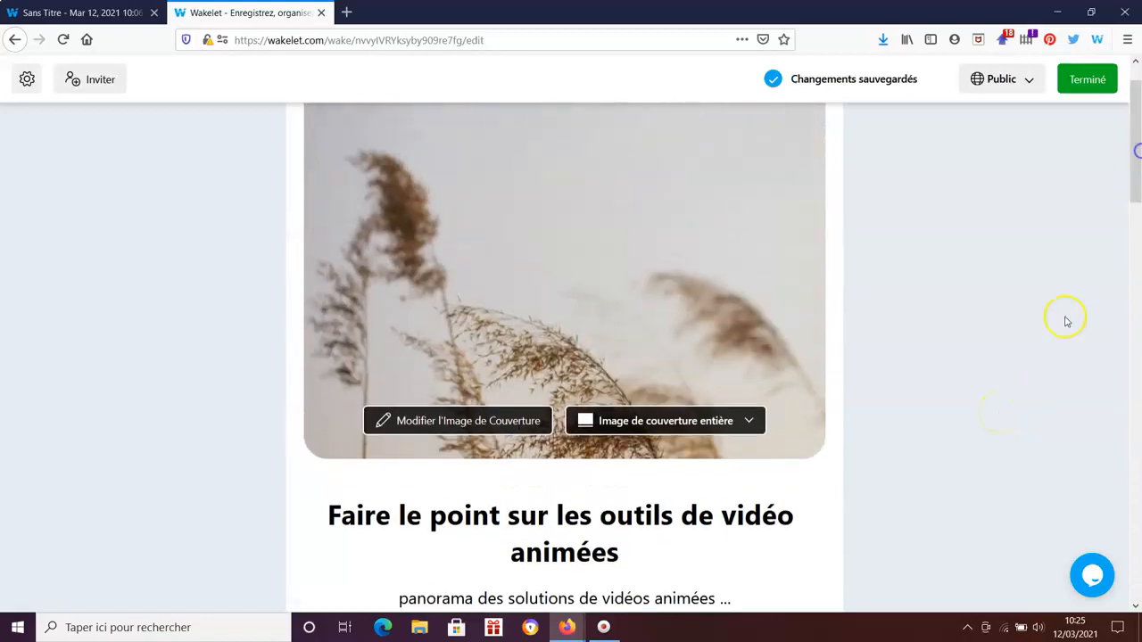
Finish editing the collection and go to the home page that lists the account's collections.
click(1086, 80)
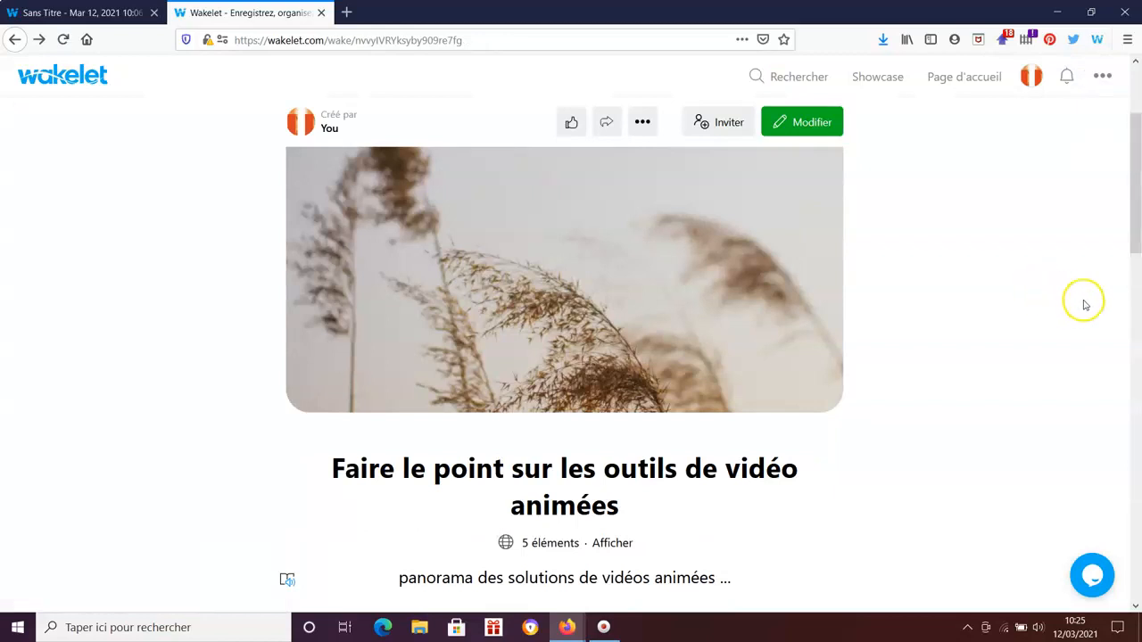
click(966, 76)
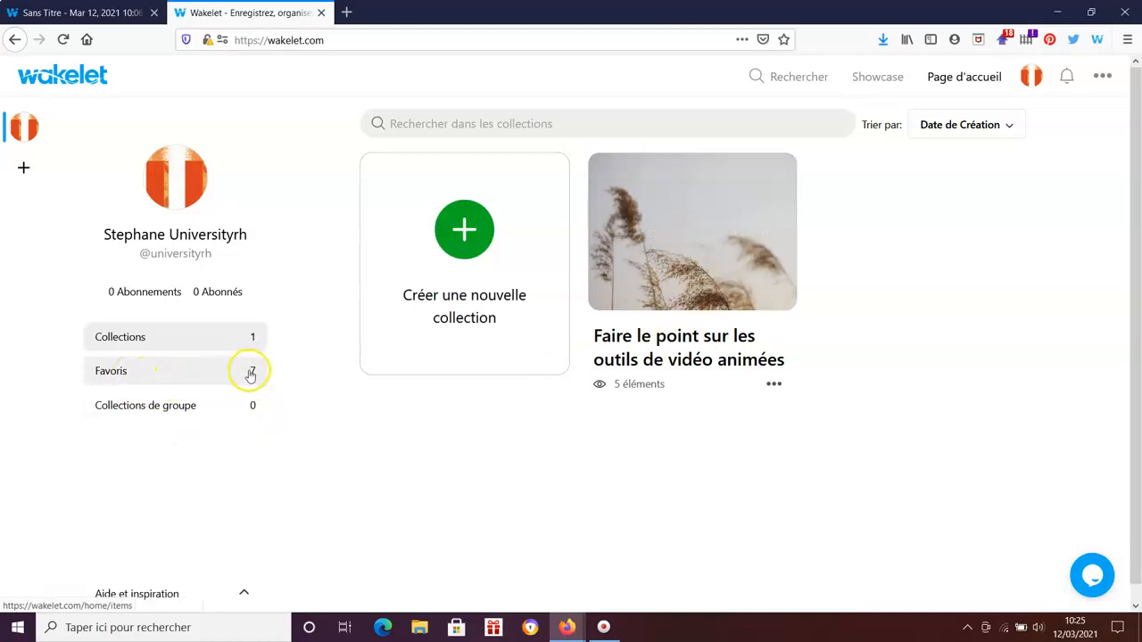
Open the "Faire le point sur les outils de vidéo animées" collection and look through its published view.
click(728, 340)
scroll(925, 372, down, 3)
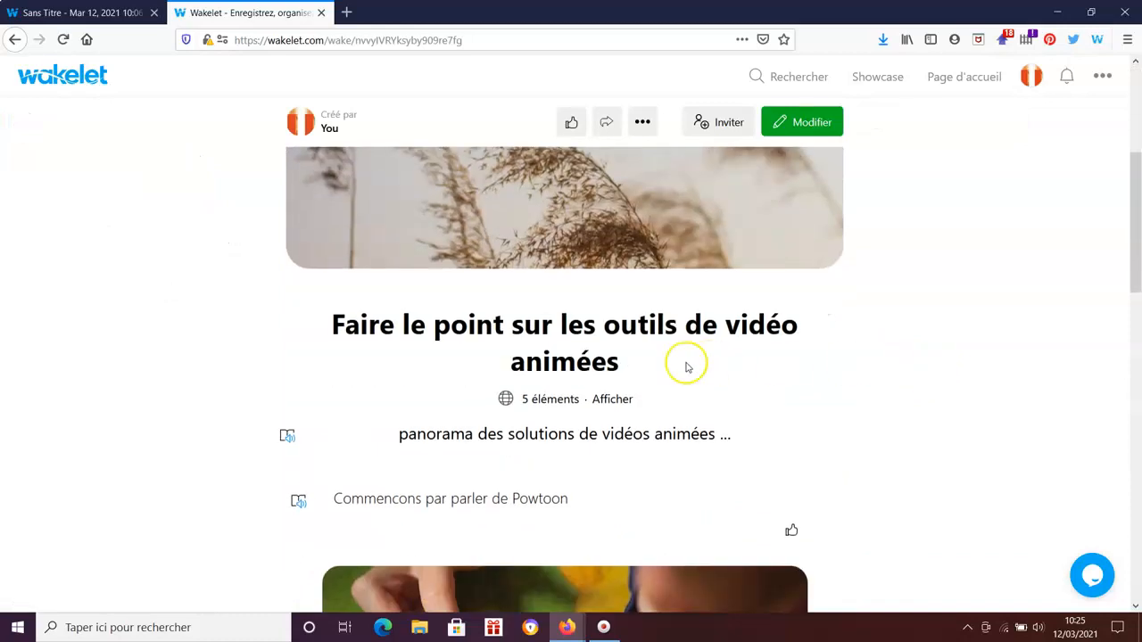
scroll(759, 393, down, 2)
scroll(856, 415, down, 4)
scroll(882, 425, up, 6)
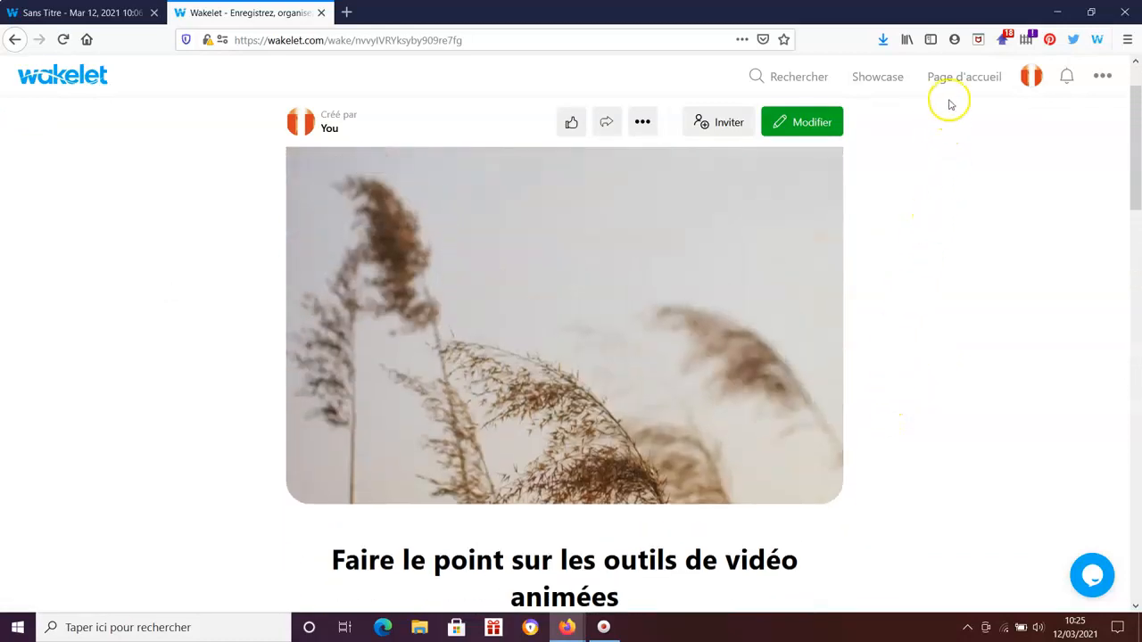
Reopen the animated video collection from the home page and view its sharing options.
click(962, 78)
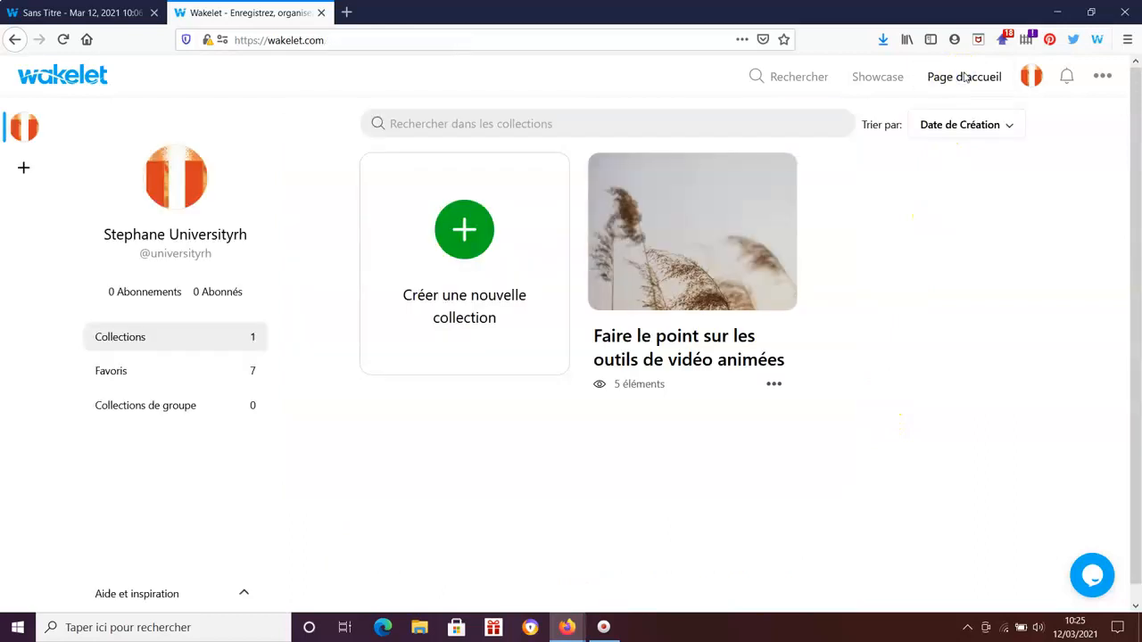
click(755, 234)
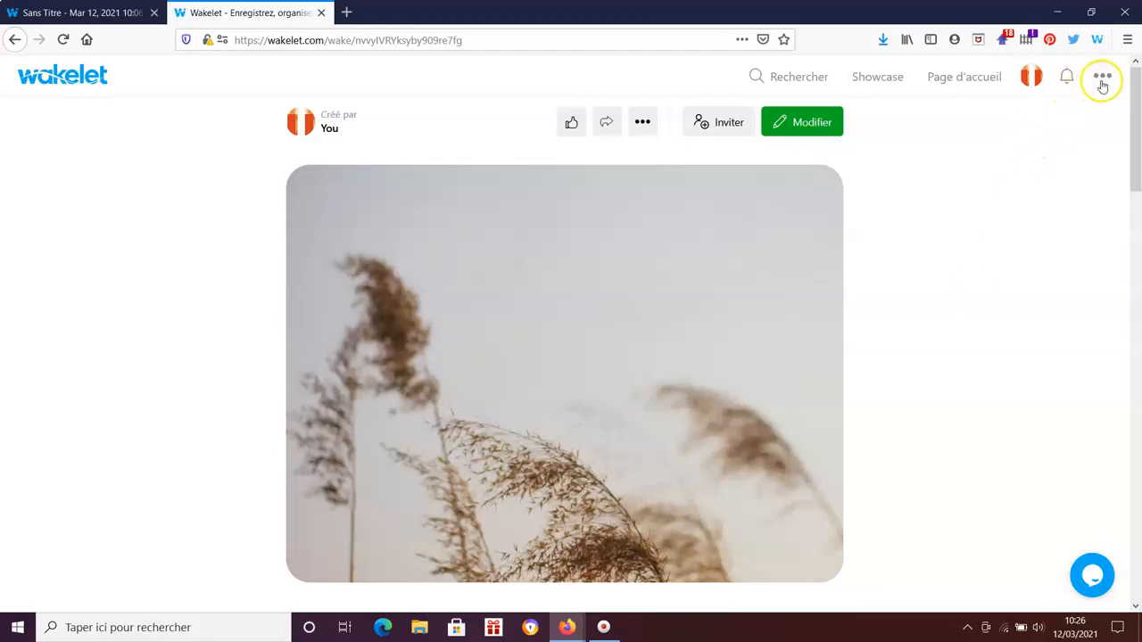
click(607, 124)
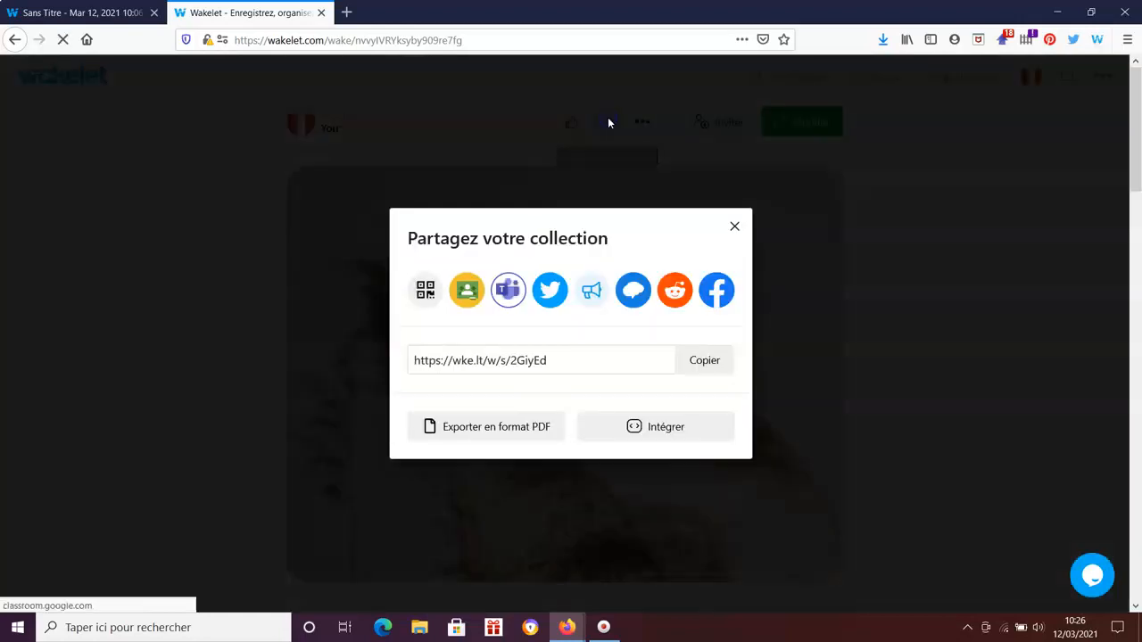
click(734, 226)
Reopen the collection for editing, check the available visibility levels, and leave editing with Public kept.
click(782, 123)
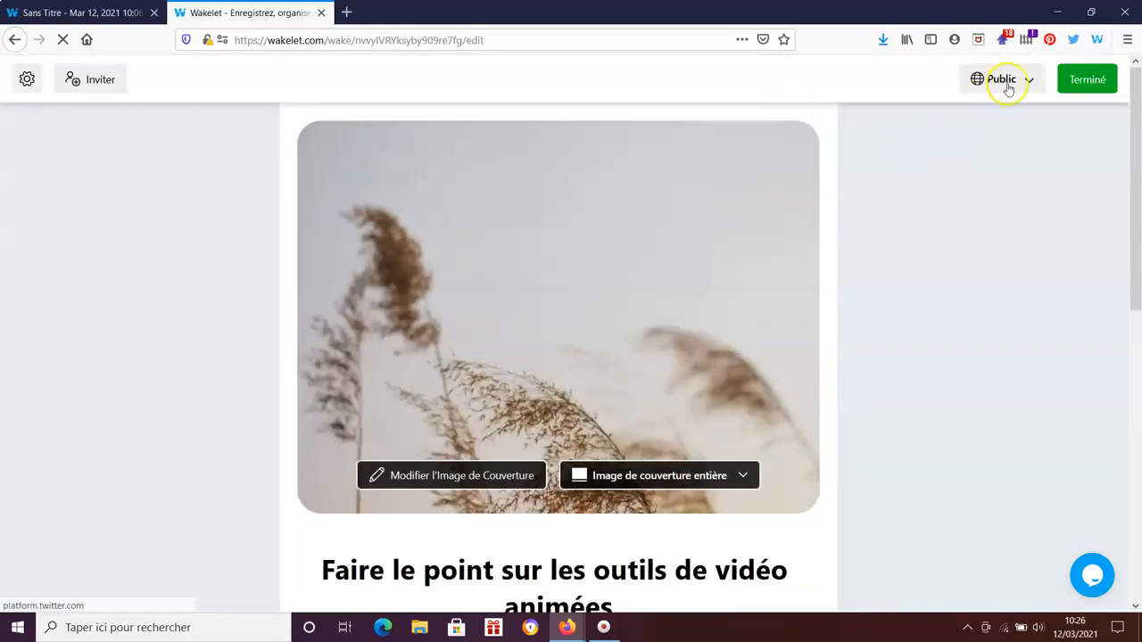
click(1027, 79)
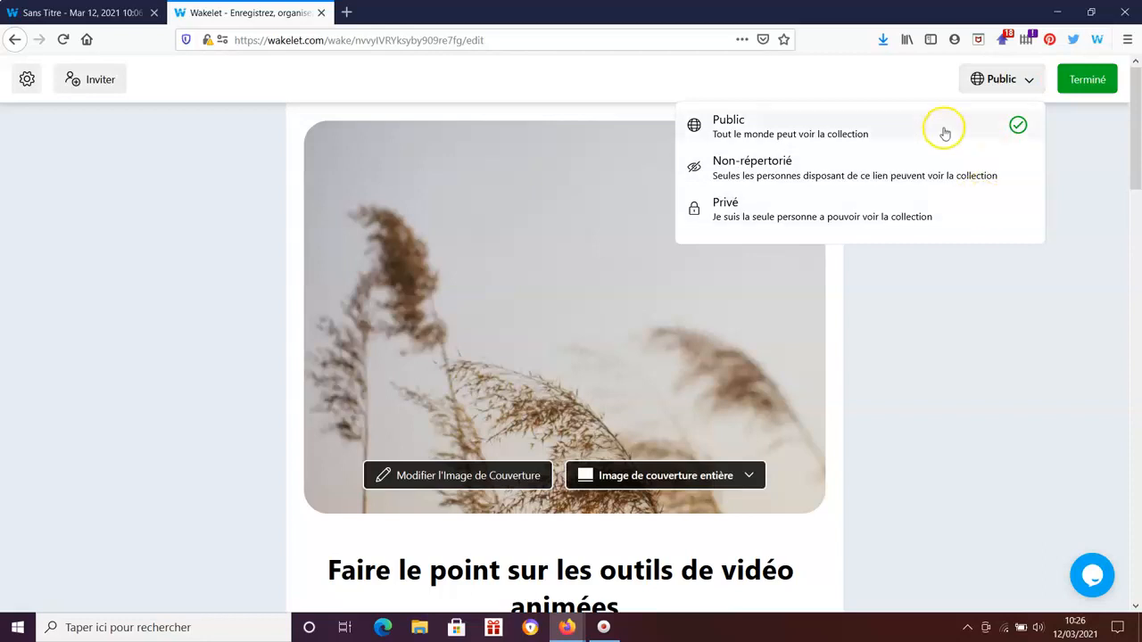
click(1097, 170)
click(1097, 82)
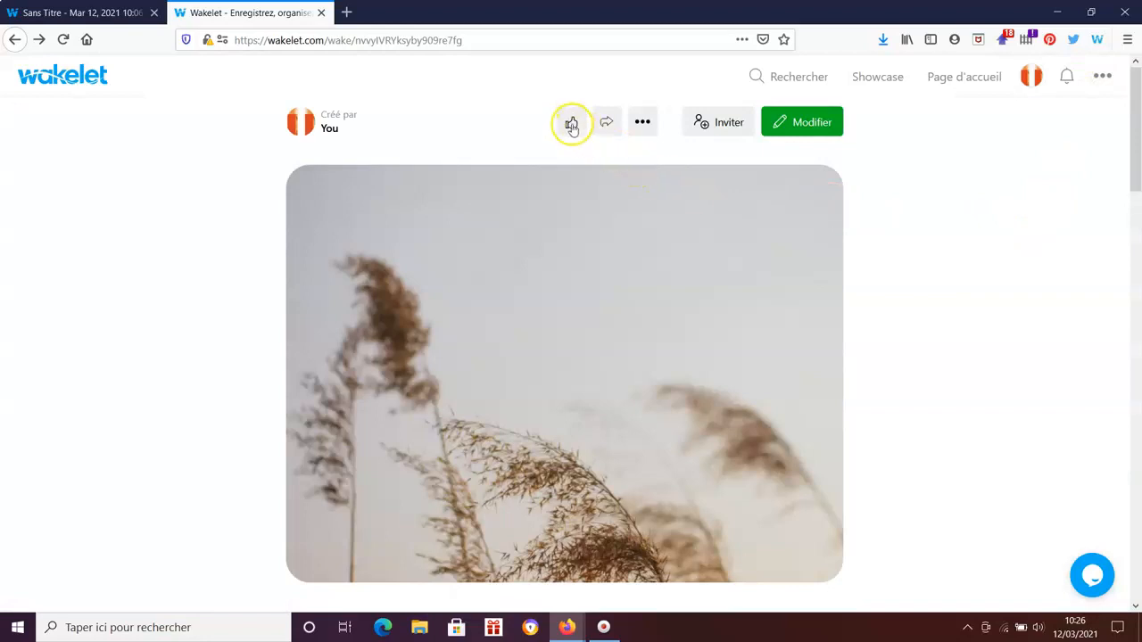
Like the collection and look at its additional options, such as analytics, moving and visibility.
click(571, 123)
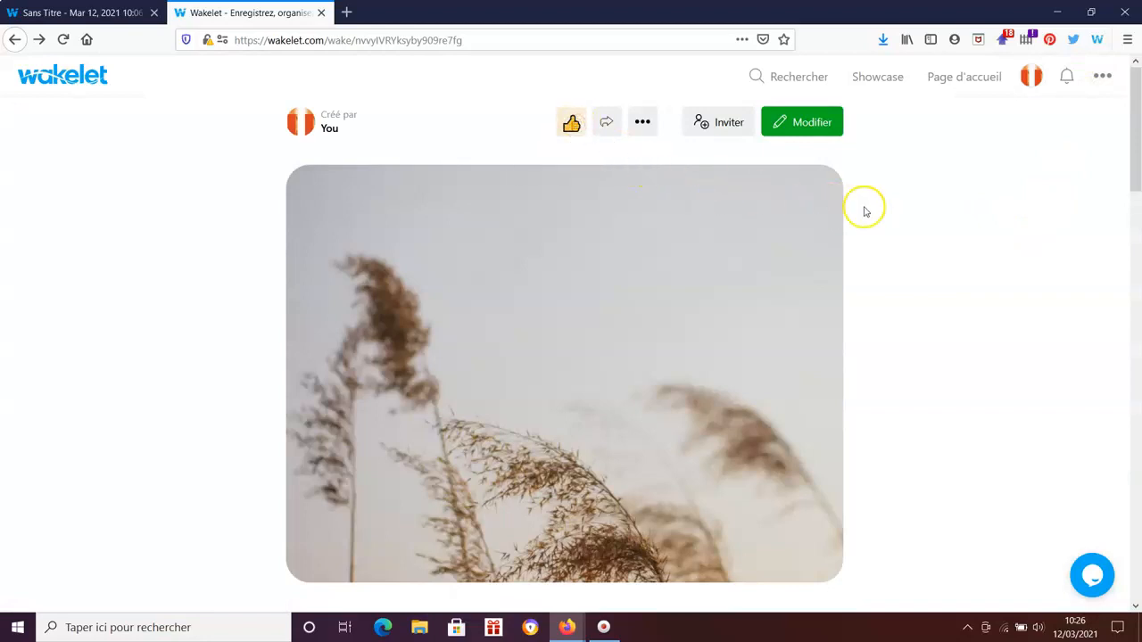
click(643, 122)
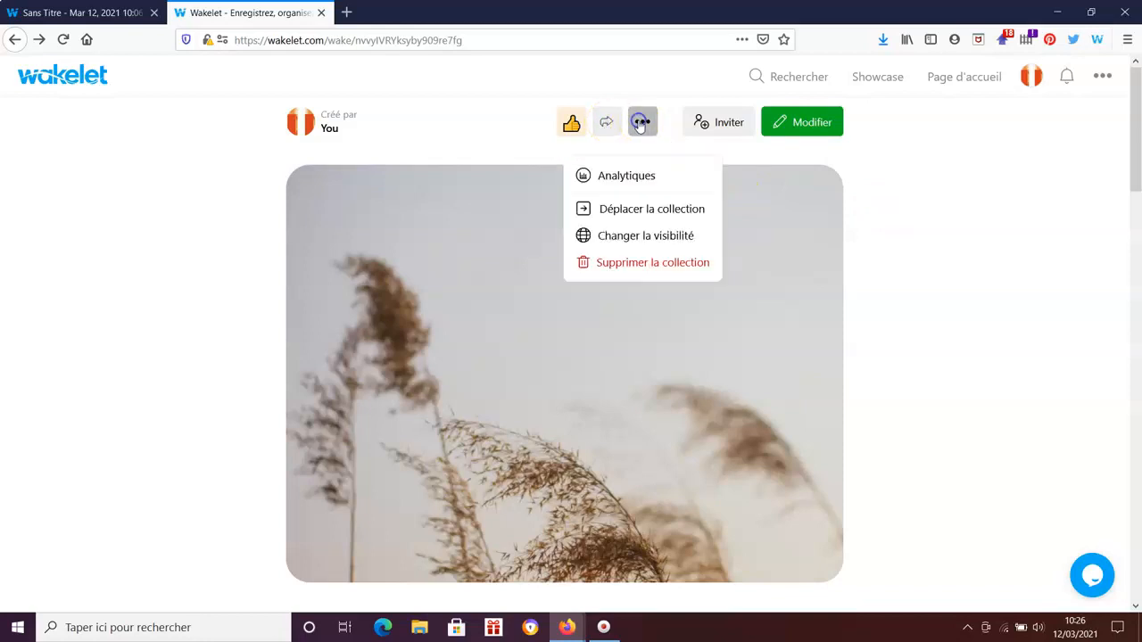
click(667, 211)
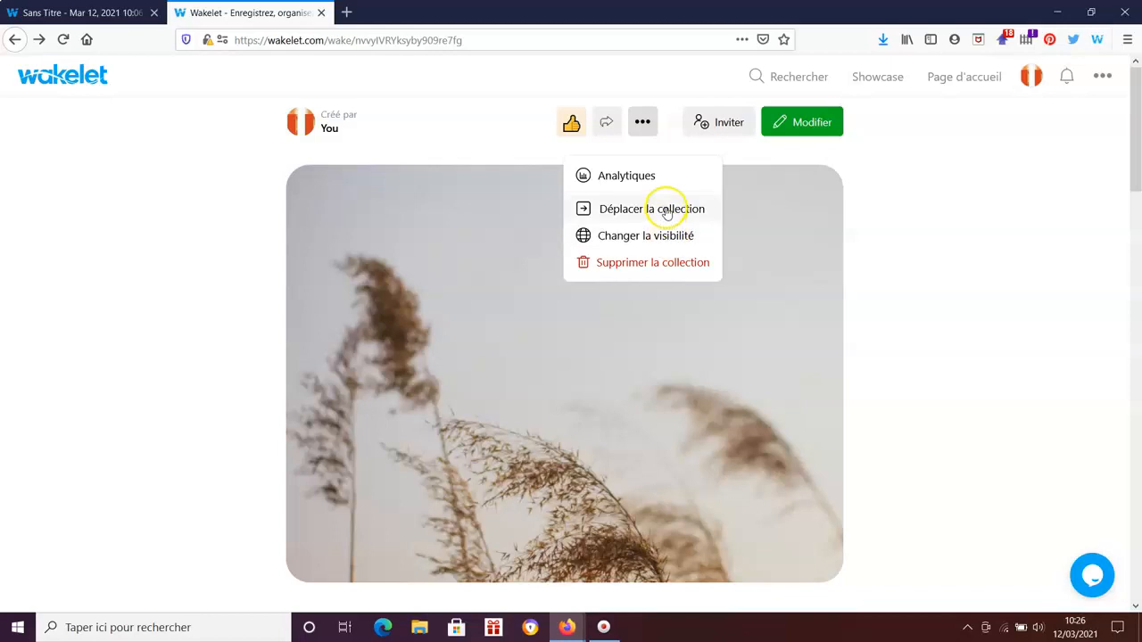
Open the embed settings from the collection's sharing options and enable a fixed height of 760 px.
click(608, 125)
click(562, 250)
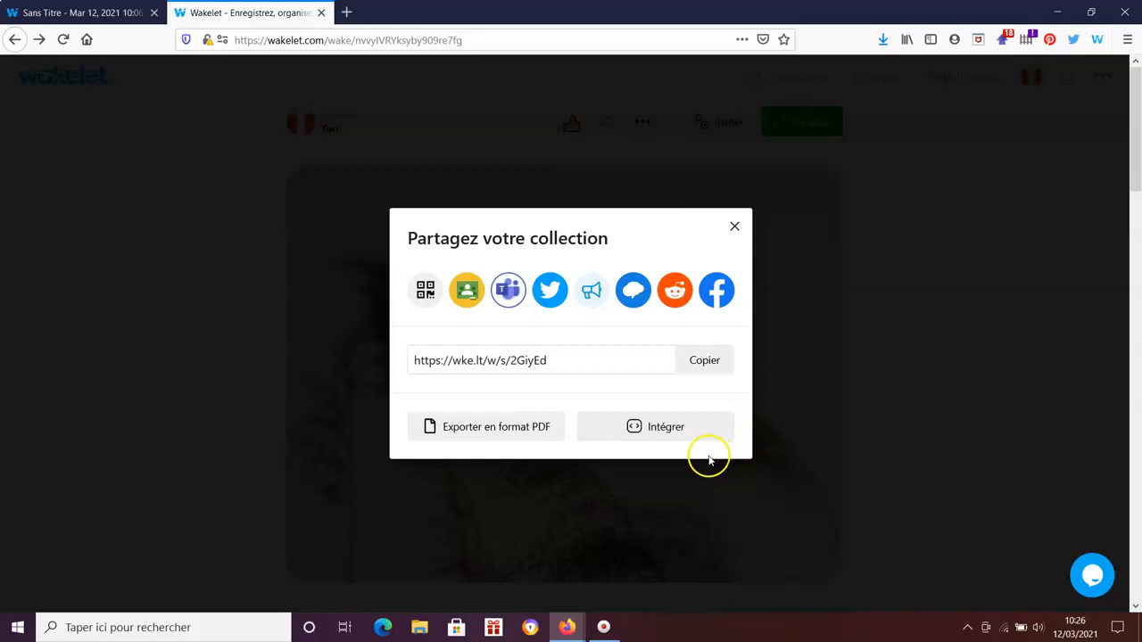
click(672, 426)
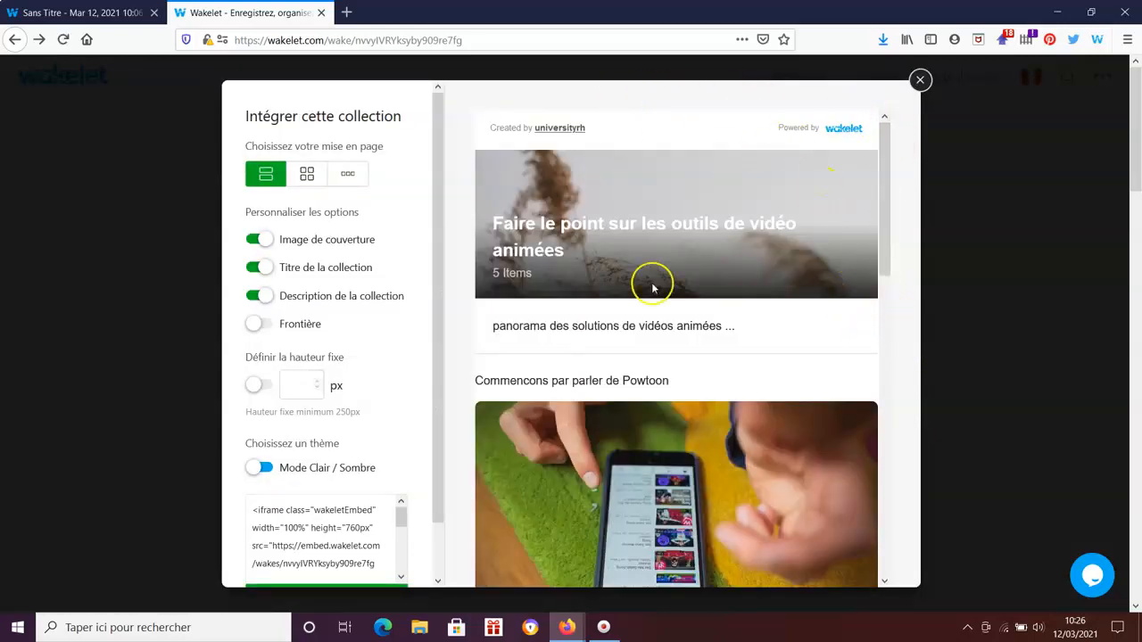
drag(434, 314, 432, 371)
click(257, 328)
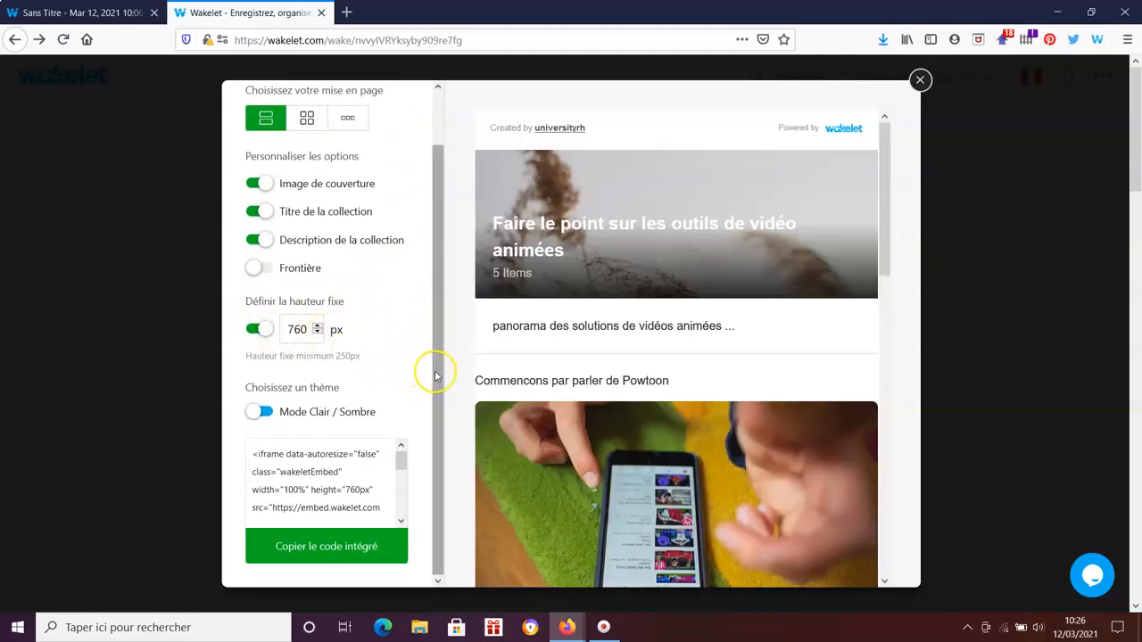
Preview the embed's dark theme, keep the light one, and copy the embed code before closing the sharing options.
click(256, 412)
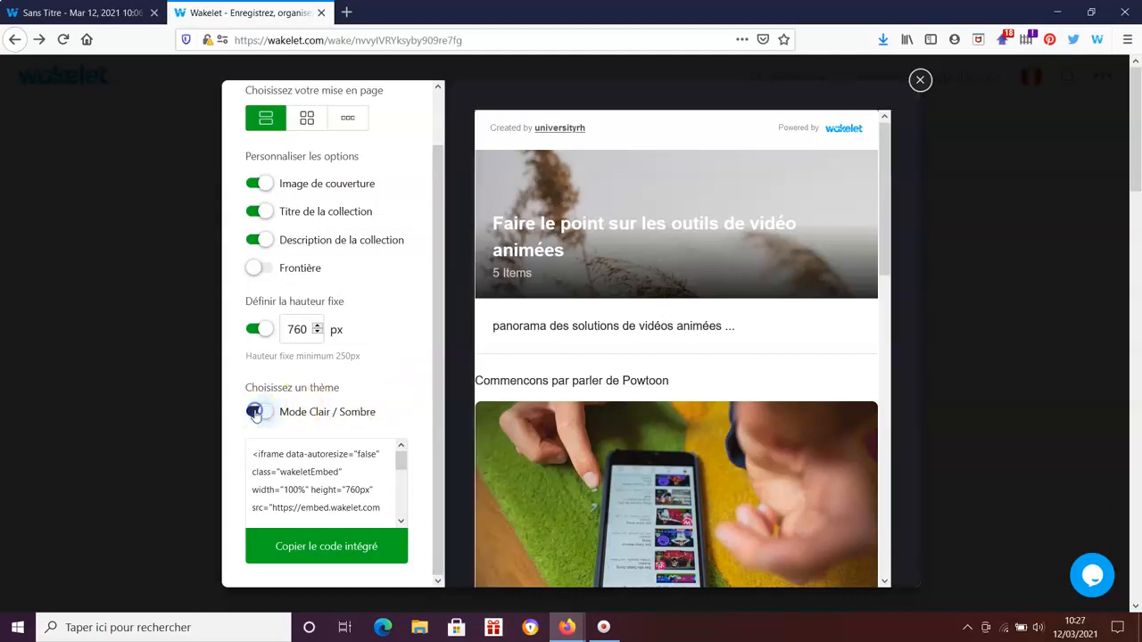
click(256, 412)
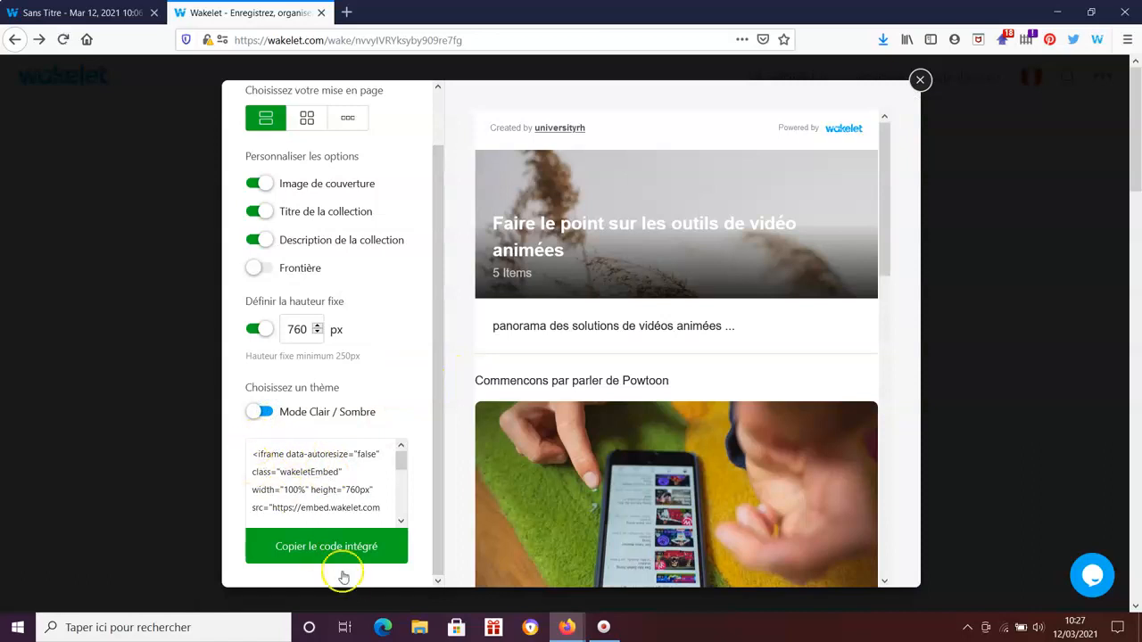
click(324, 546)
click(922, 80)
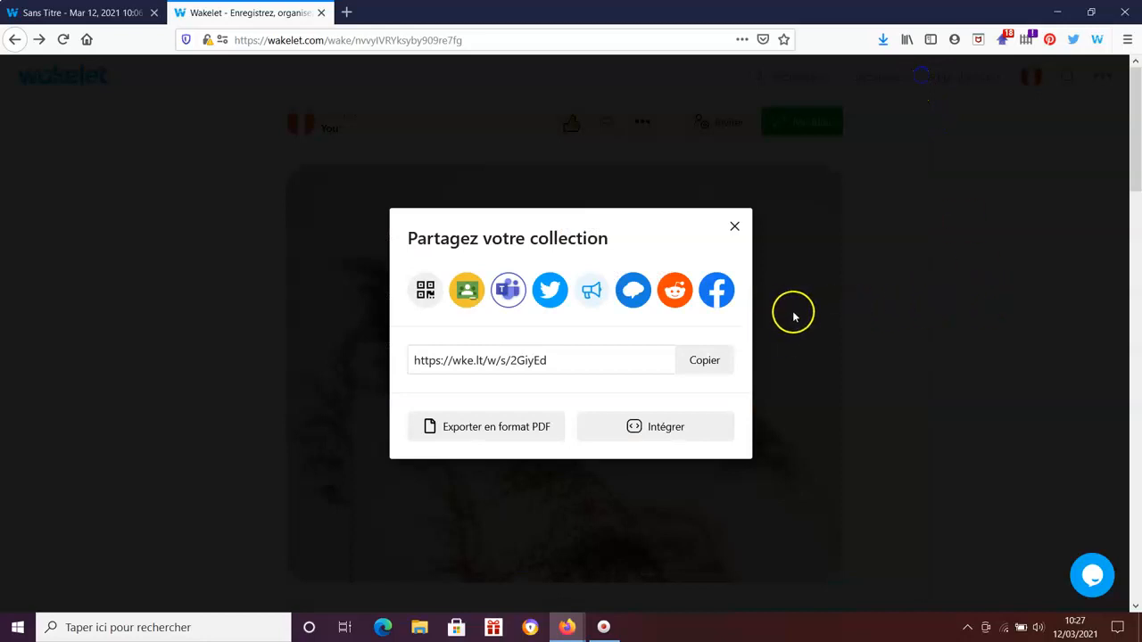
click(734, 226)
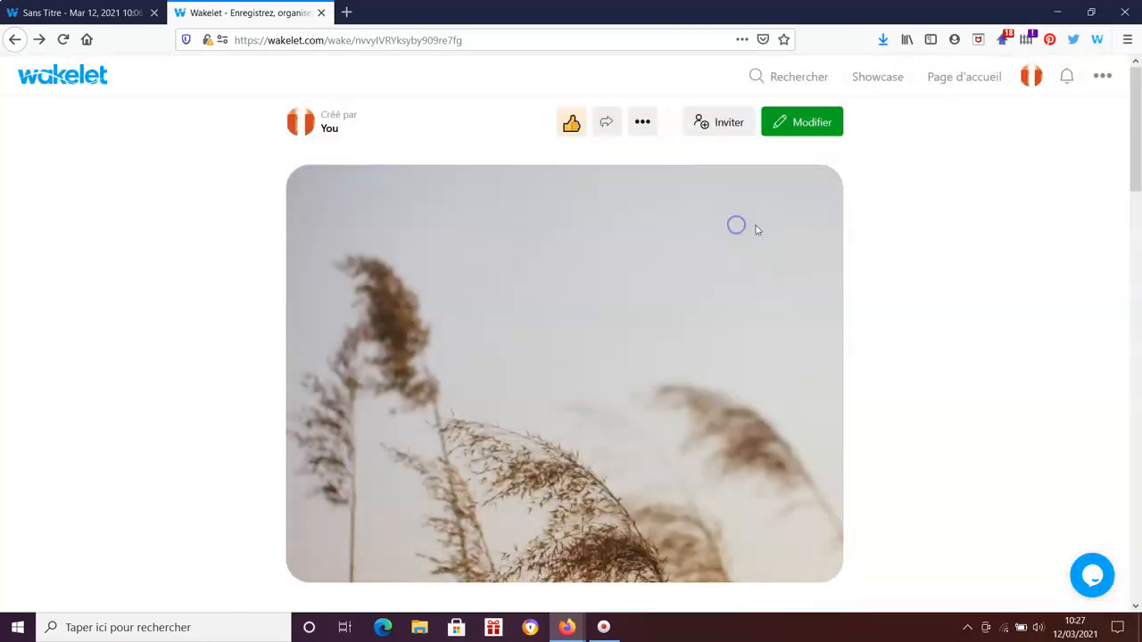